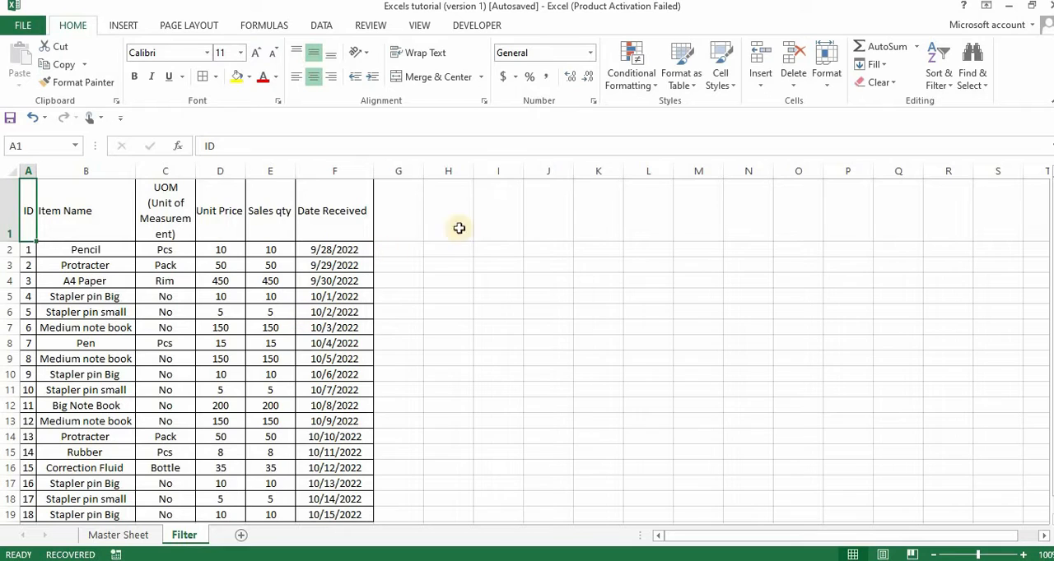
# Add filter controls to the header row A1:F1, from ID to Date Received
pyautogui.click(335, 265)
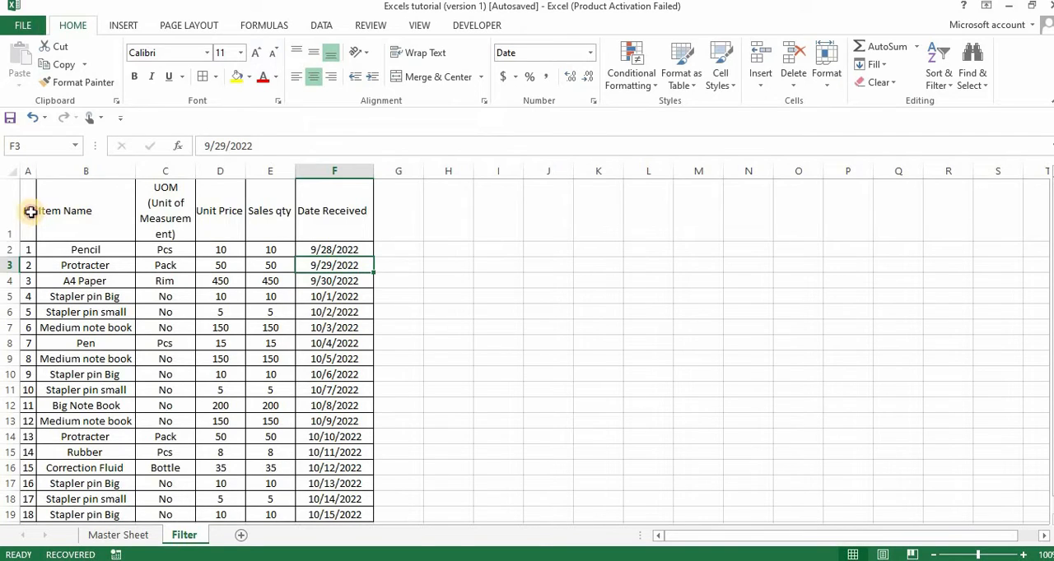
pyautogui.moveTo(31, 211); pyautogui.dragTo(331, 210)
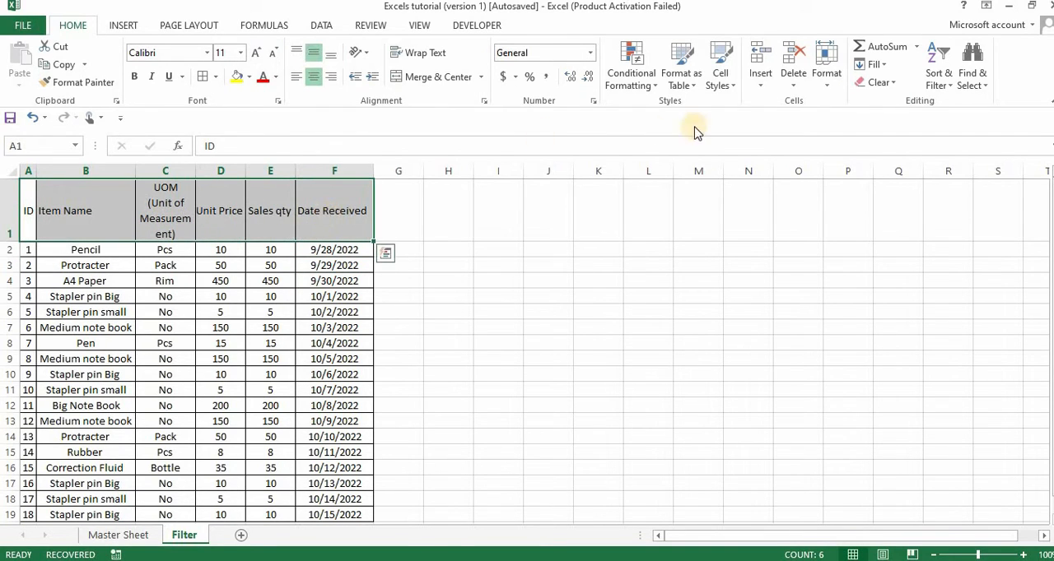
pyautogui.click(939, 83)
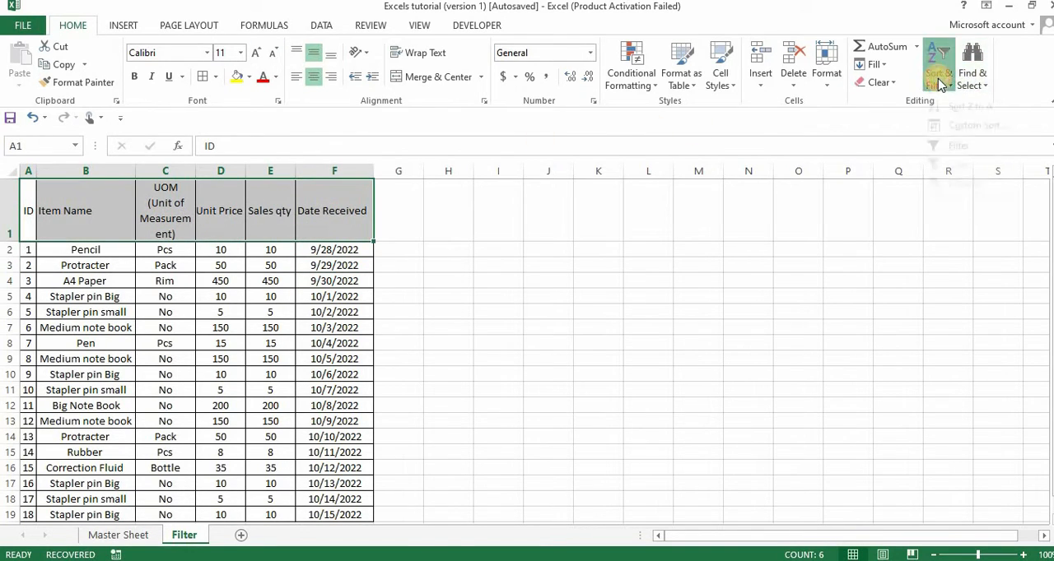
pyautogui.click(955, 156)
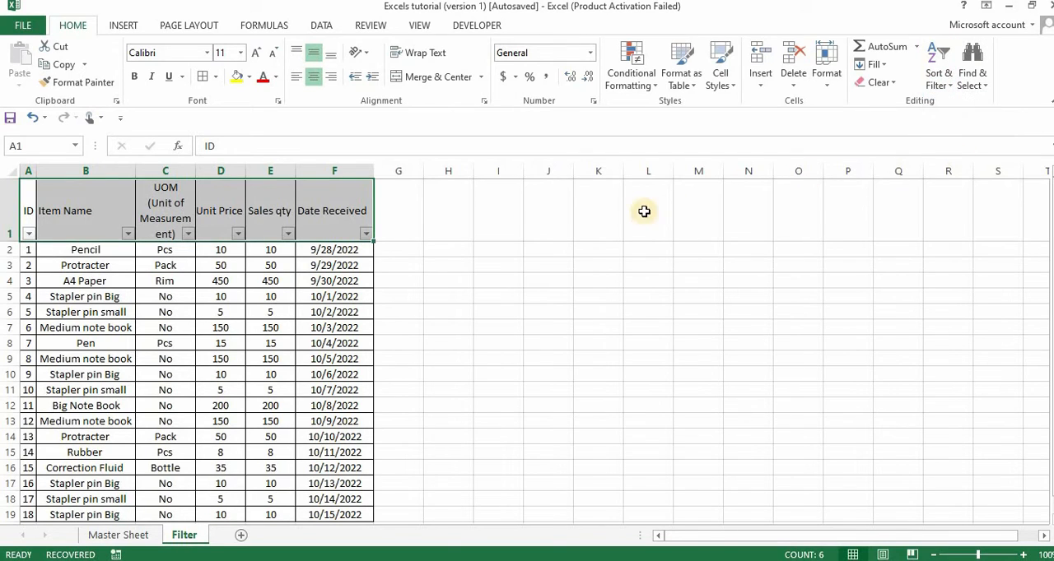
pyautogui.click(445, 249)
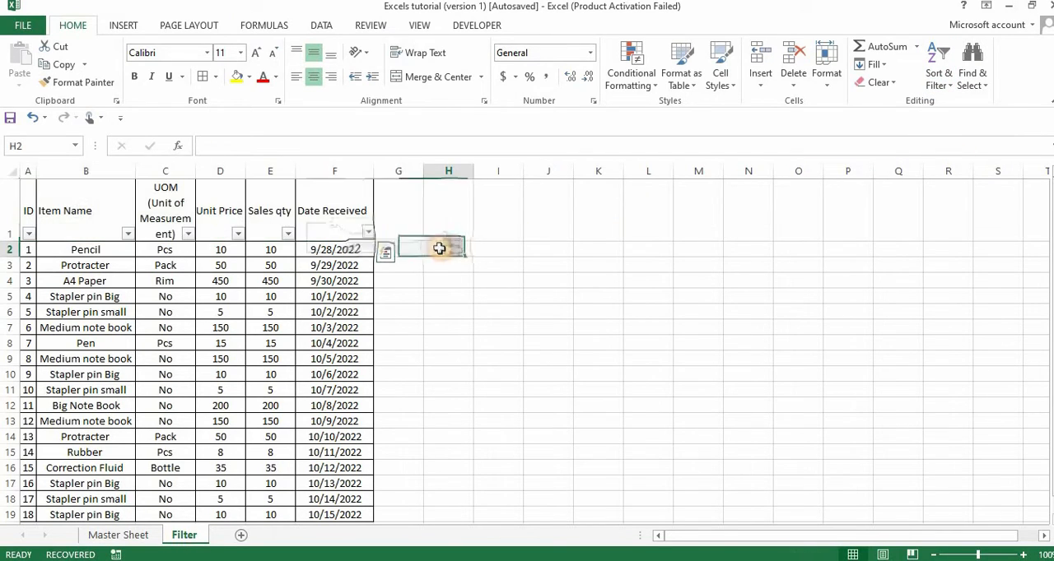
# Review the ID column's filter values with all of them kept selected, and check the table's rows
pyautogui.click(28, 234)
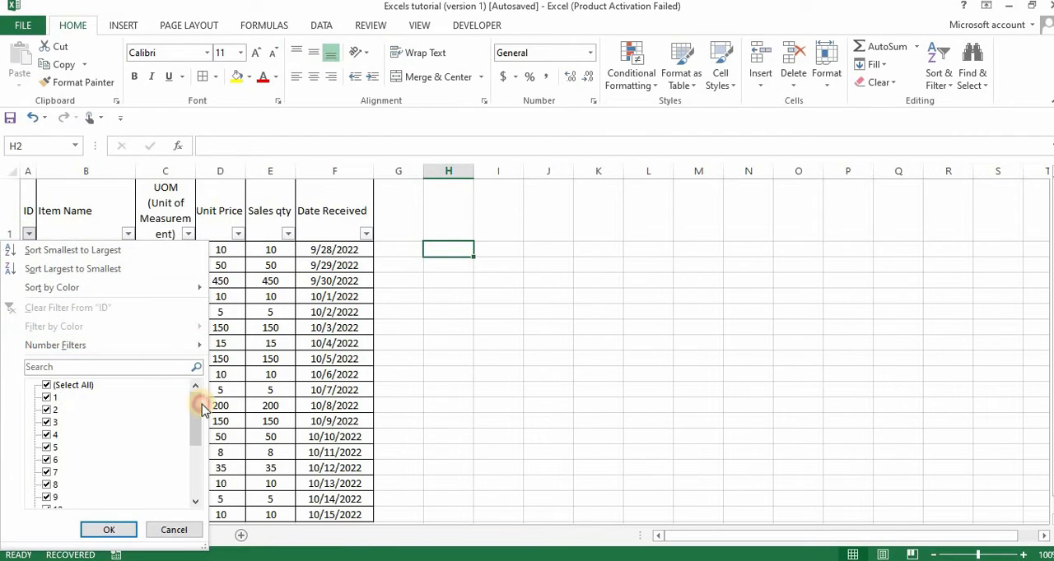
pyautogui.moveTo(202, 409); pyautogui.dragTo(191, 384)
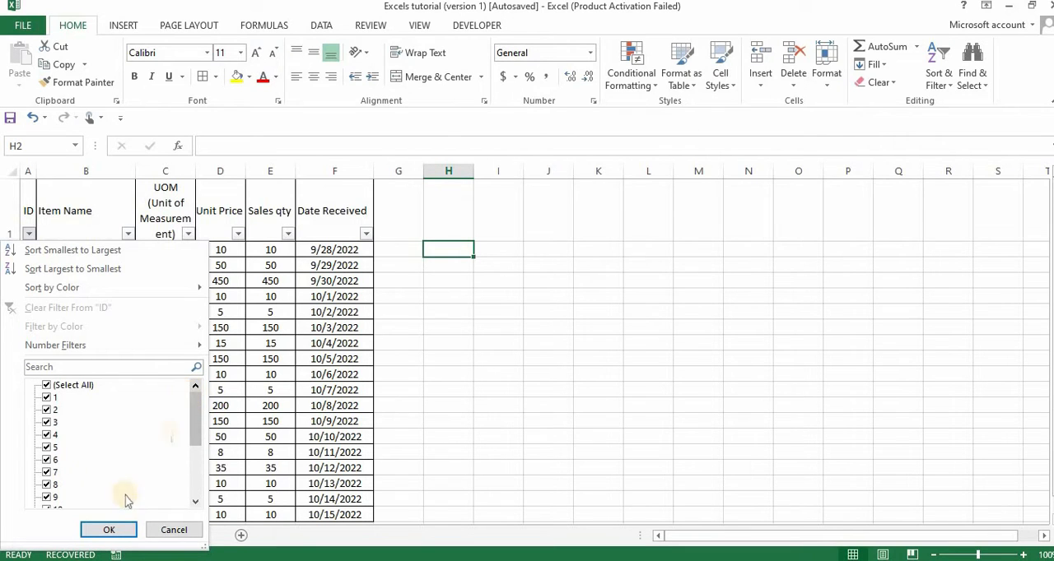
pyautogui.click(107, 530)
pyautogui.scroll(-1, 53, 443)
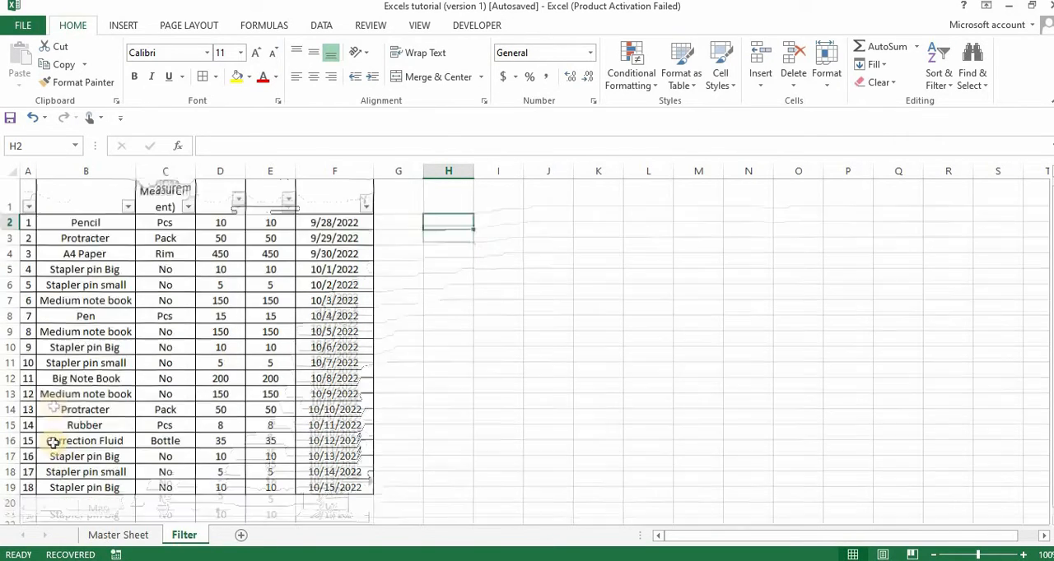
pyautogui.scroll(1, 52, 437)
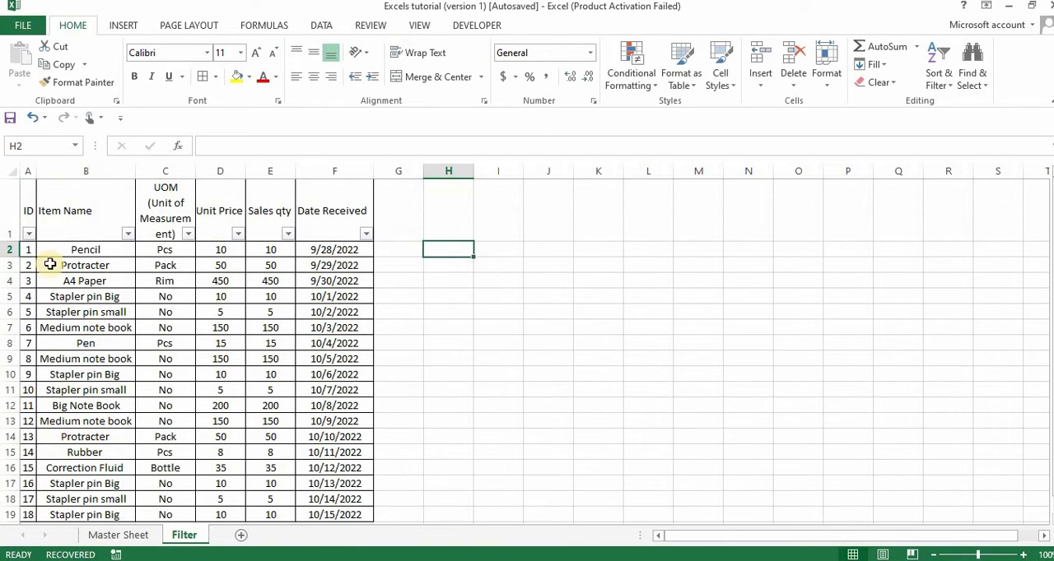
# Filter the ID column to show only the record with ID 1
pyautogui.click(25, 233)
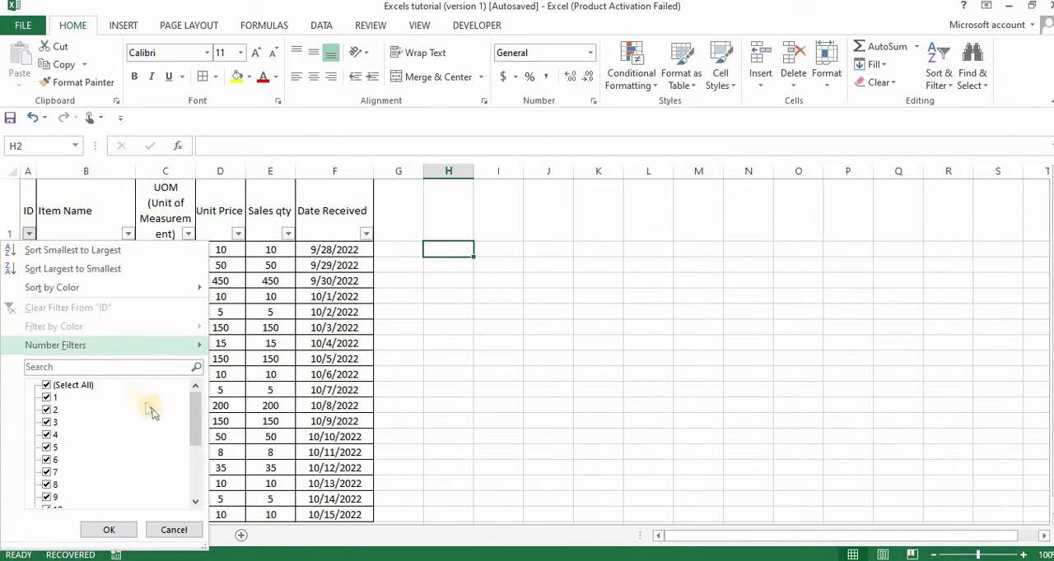
pyautogui.click(66, 386)
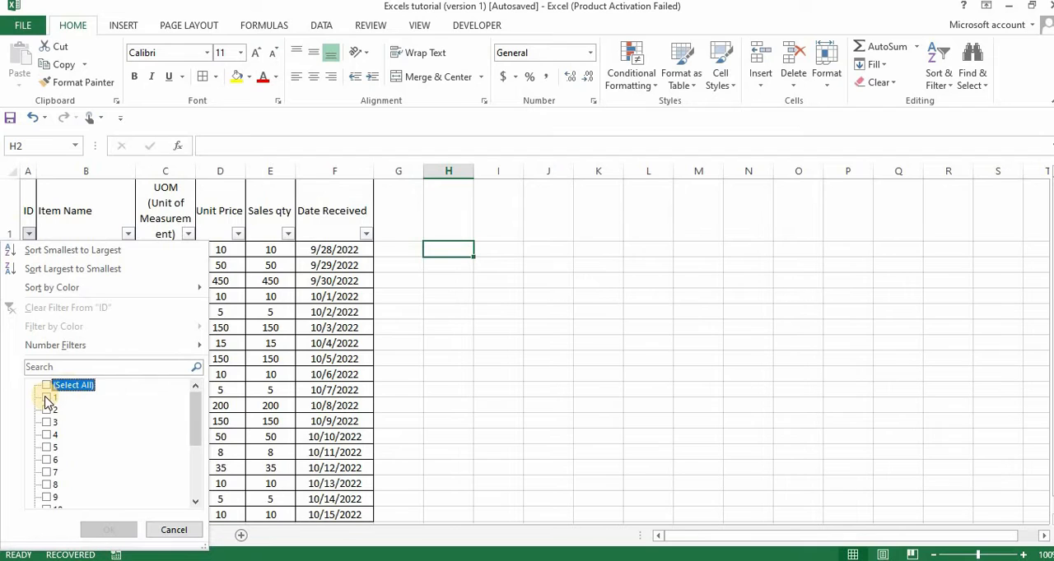
pyautogui.click(48, 398)
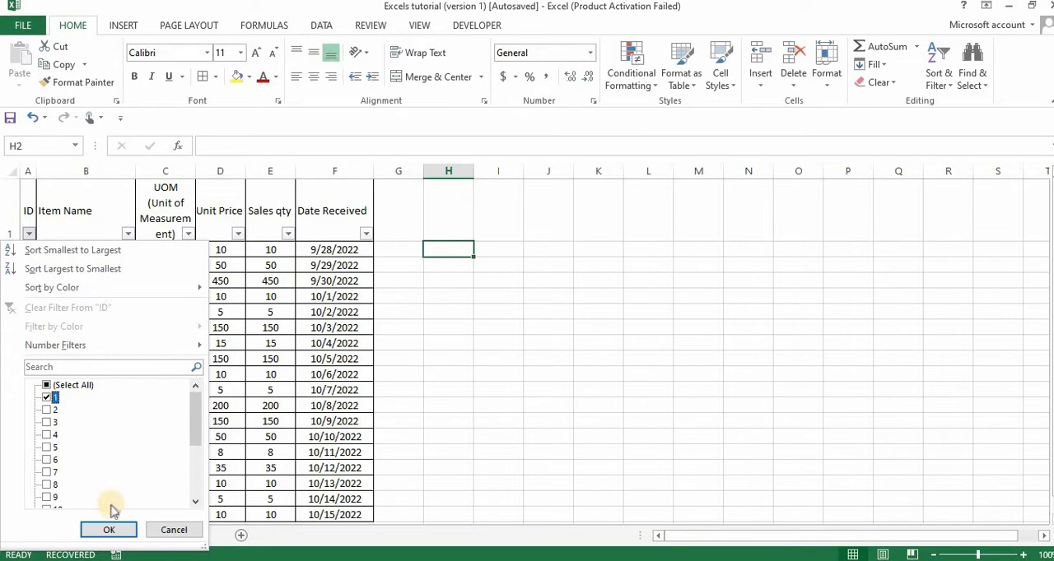
pyautogui.click(103, 530)
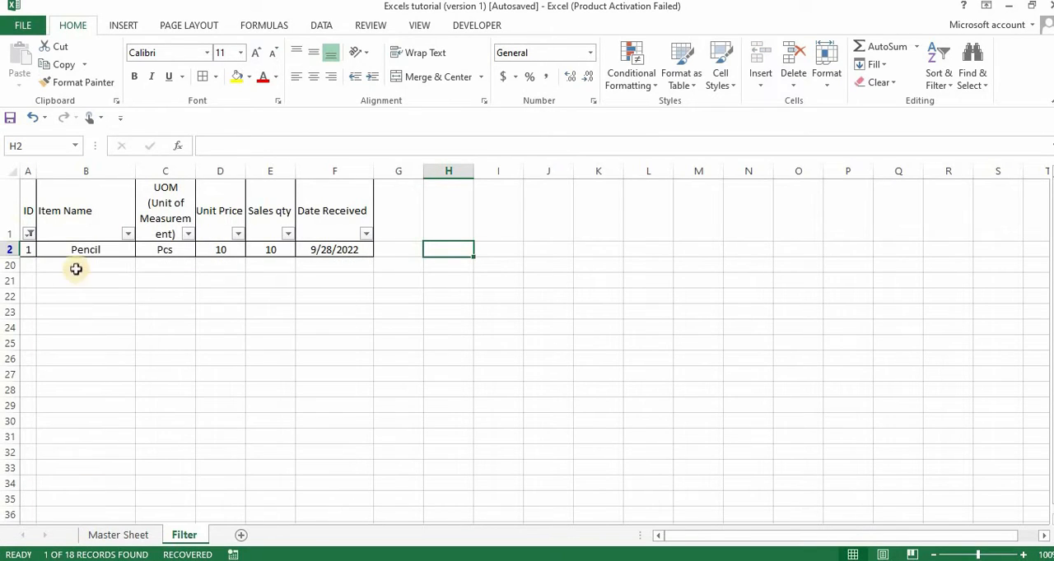
# Change the ID filter to show only ID 2 instead of ID 1
pyautogui.click(30, 235)
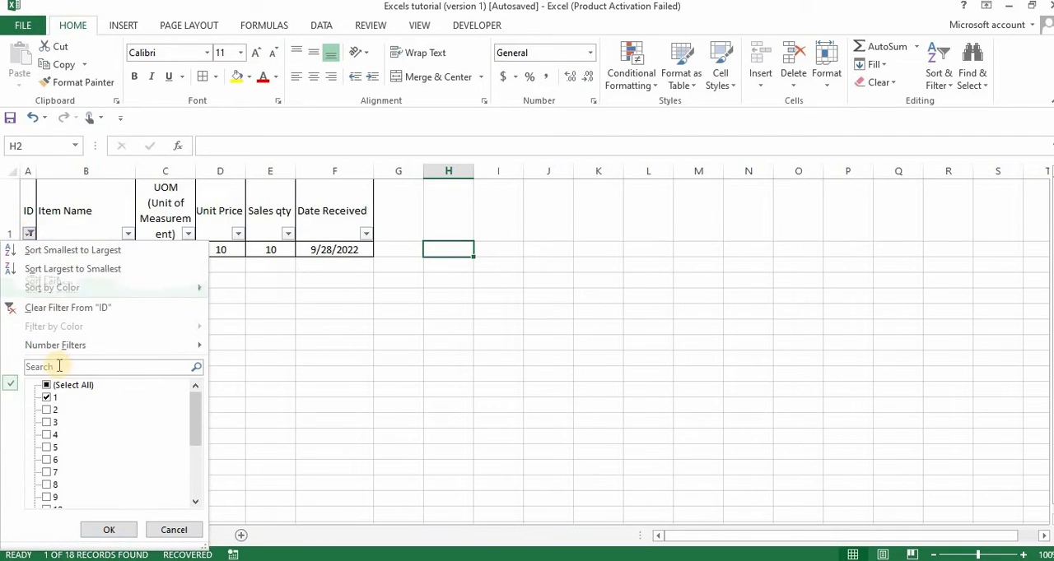
pyautogui.click(49, 398)
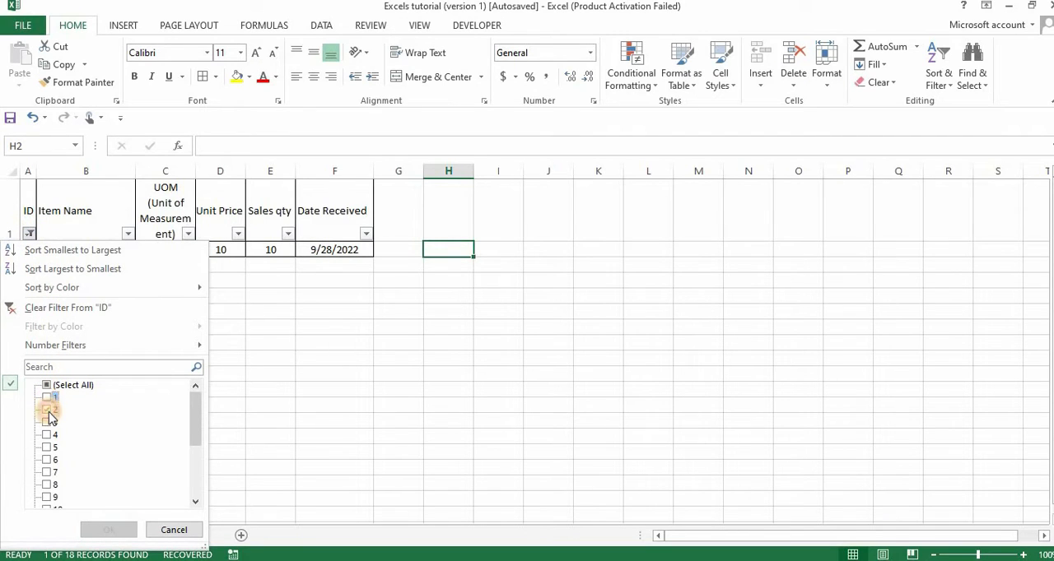
pyautogui.click(49, 411)
pyautogui.click(108, 530)
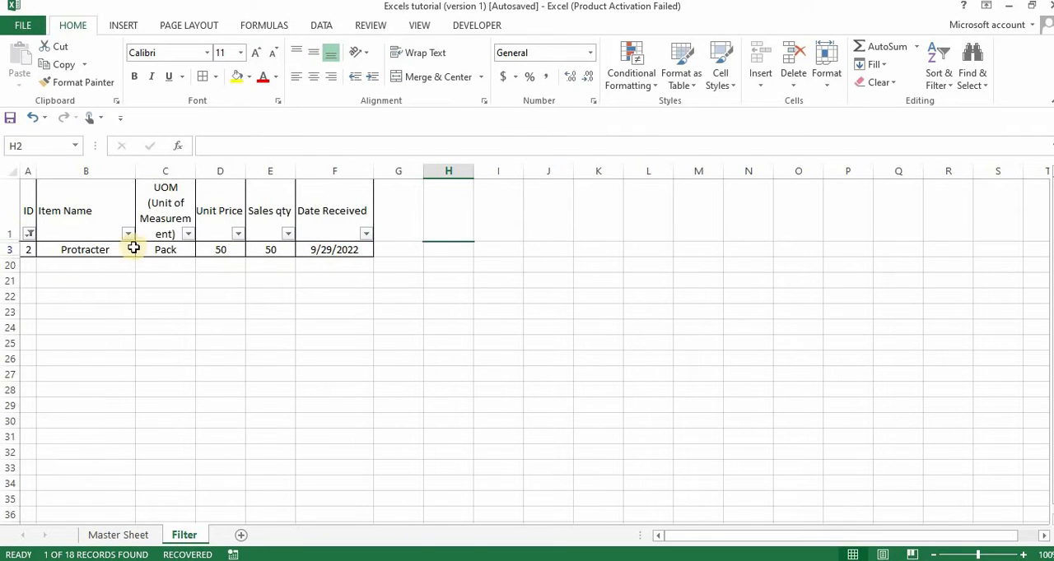
# Change the ID filter to show only ID 3 instead of ID 2
pyautogui.click(26, 233)
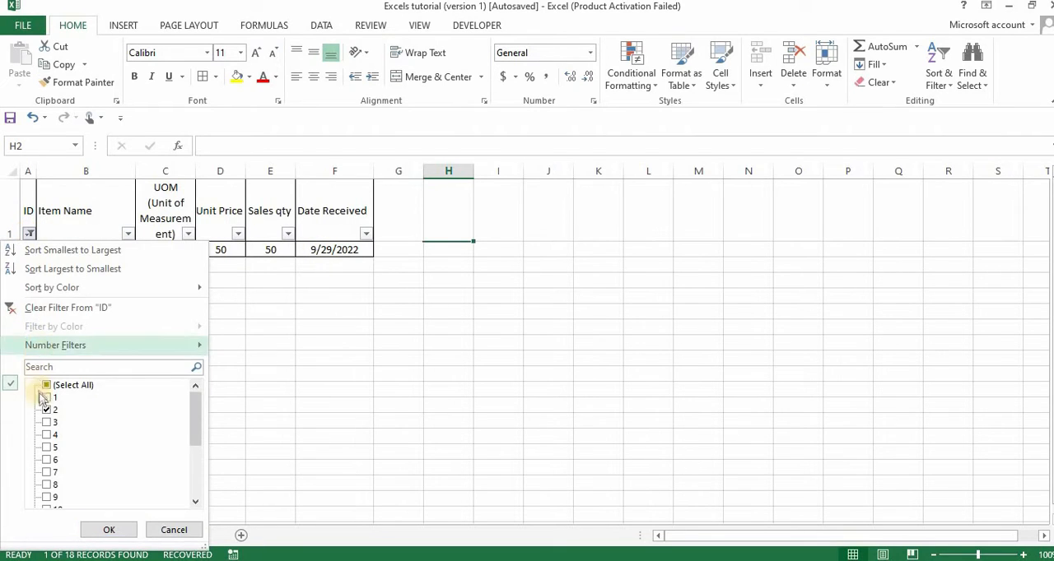
pyautogui.click(47, 410)
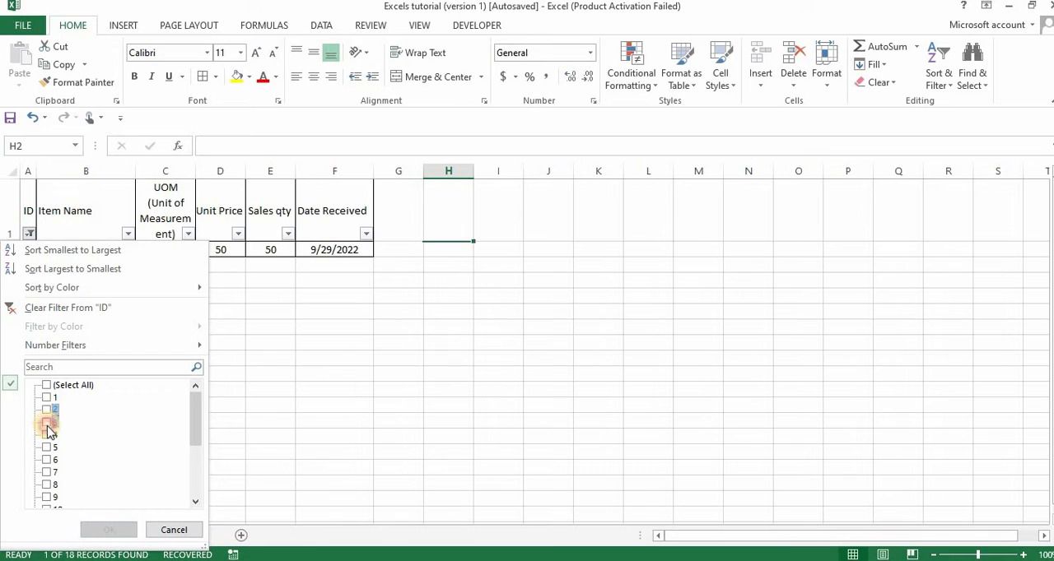
pyautogui.click(47, 423)
pyautogui.click(95, 531)
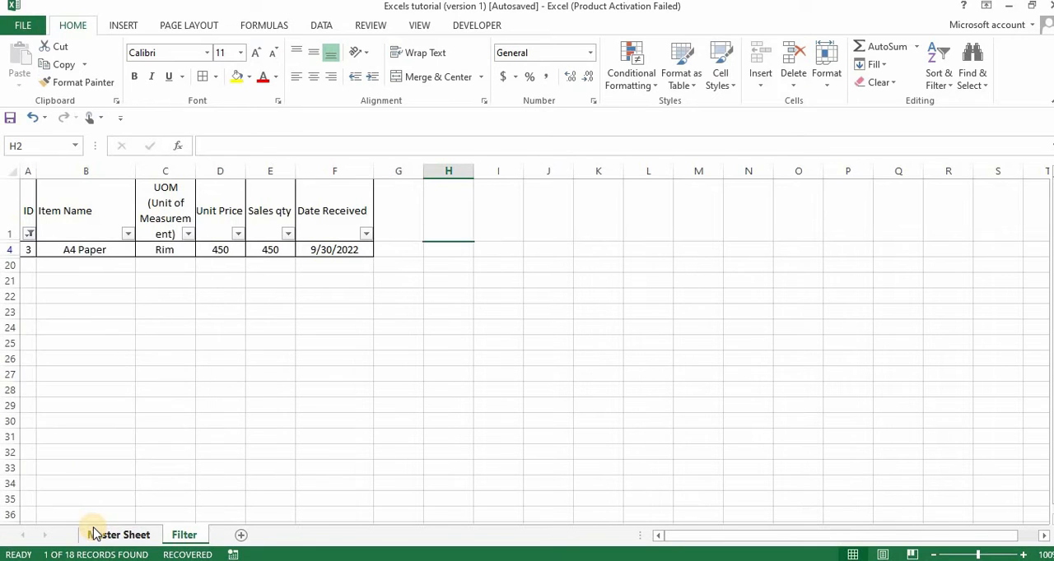
# Change the ID filter to show only ID 4 instead of ID 3
pyautogui.click(29, 234)
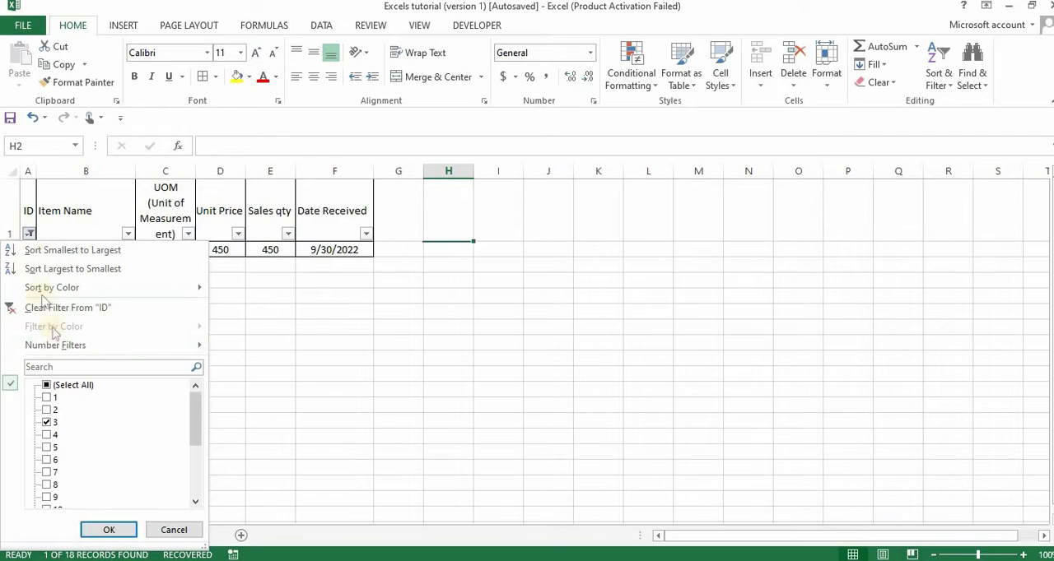
pyautogui.click(48, 423)
pyautogui.click(48, 423)
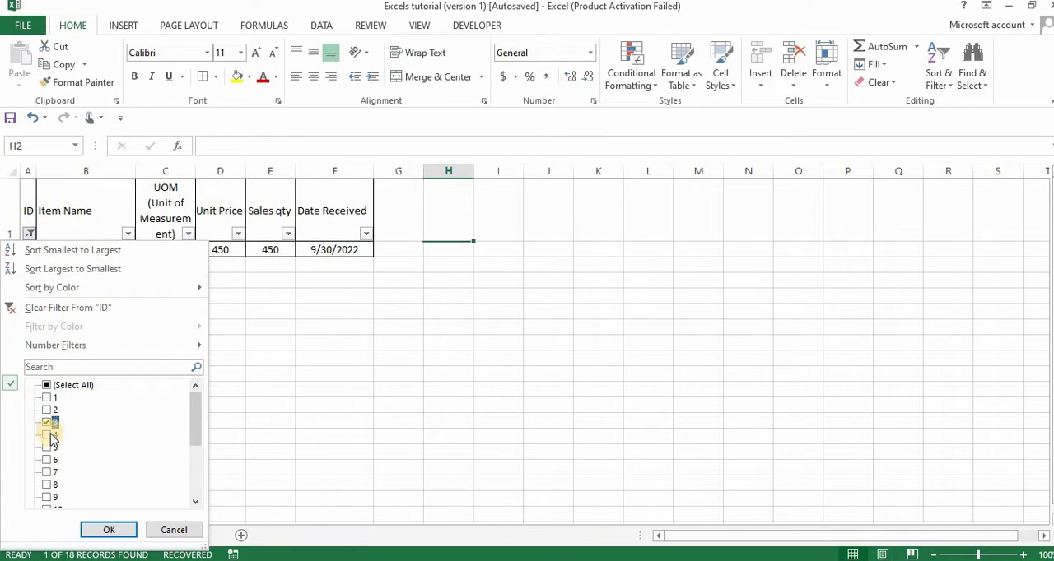
pyautogui.click(49, 423)
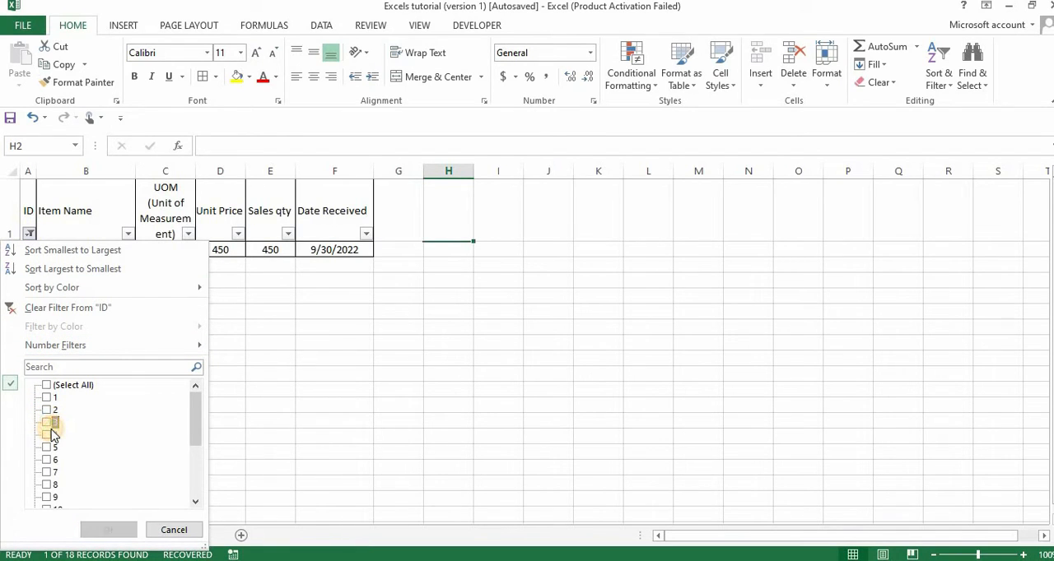
pyautogui.click(48, 436)
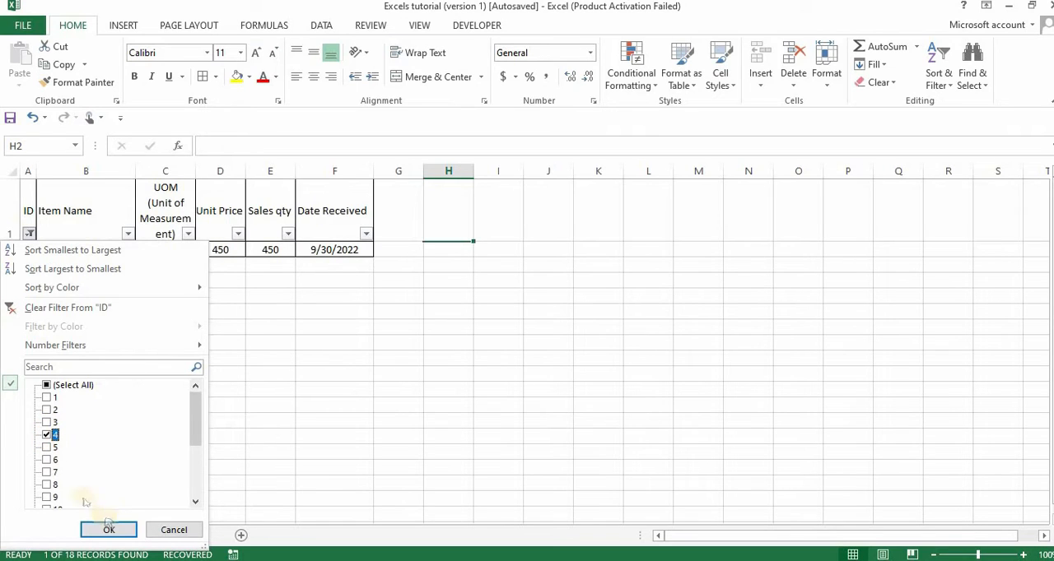
pyautogui.click(108, 531)
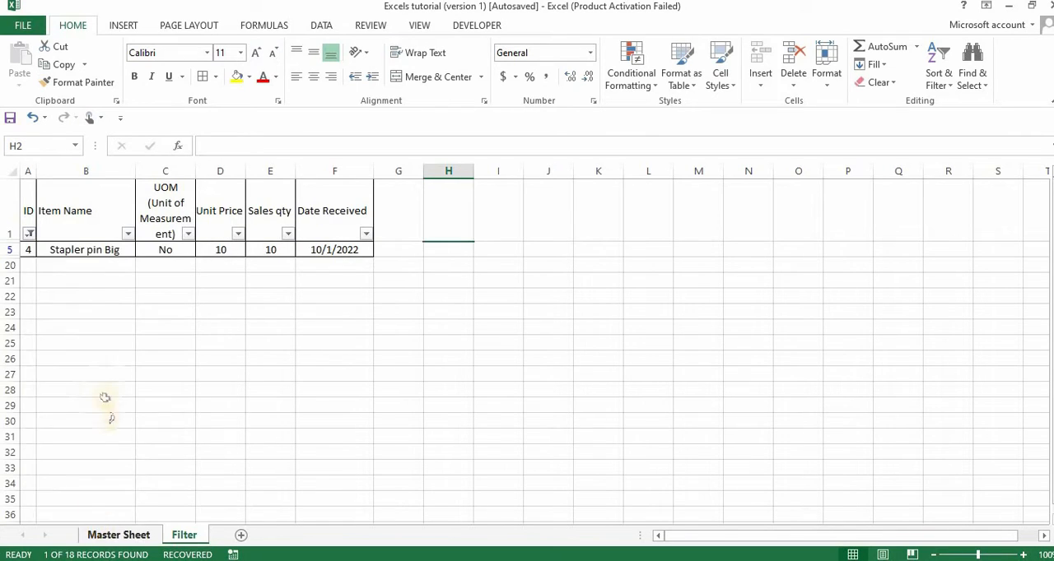
# Change the ID filter to show only ID 5 instead of ID 4
pyautogui.click(28, 236)
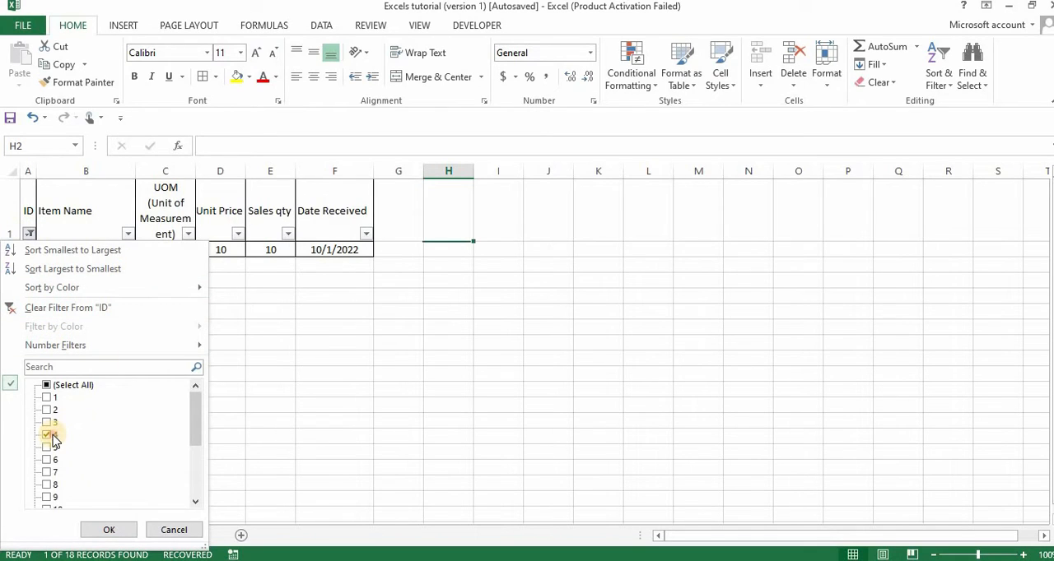
pyautogui.click(52, 436)
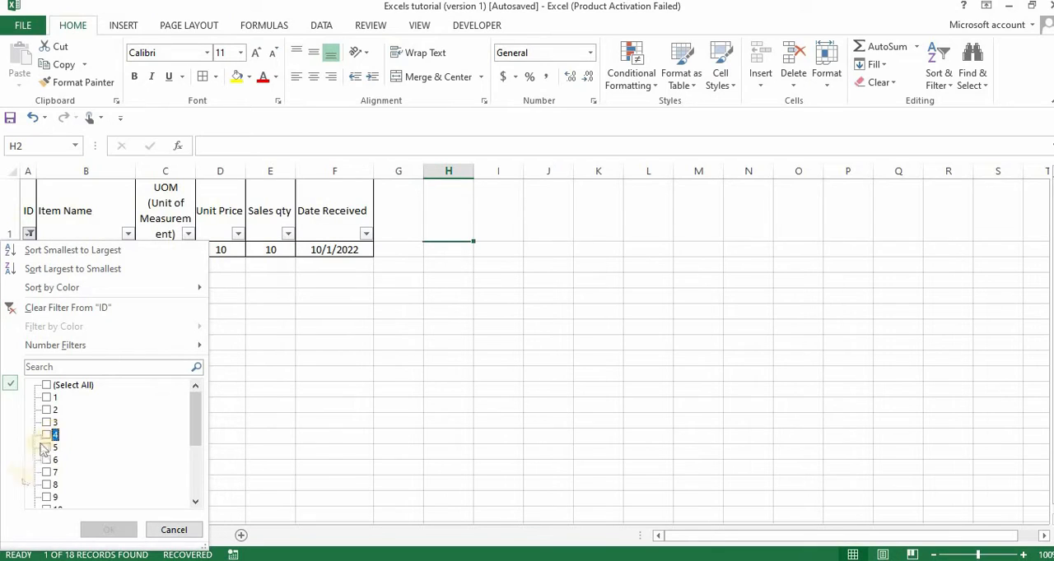
pyautogui.click(48, 449)
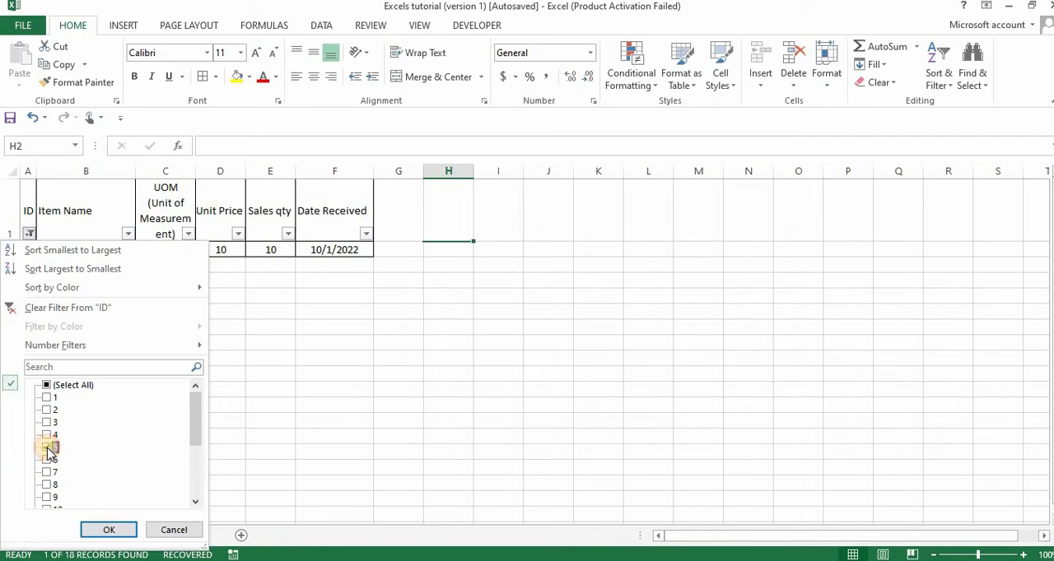
pyautogui.click(107, 530)
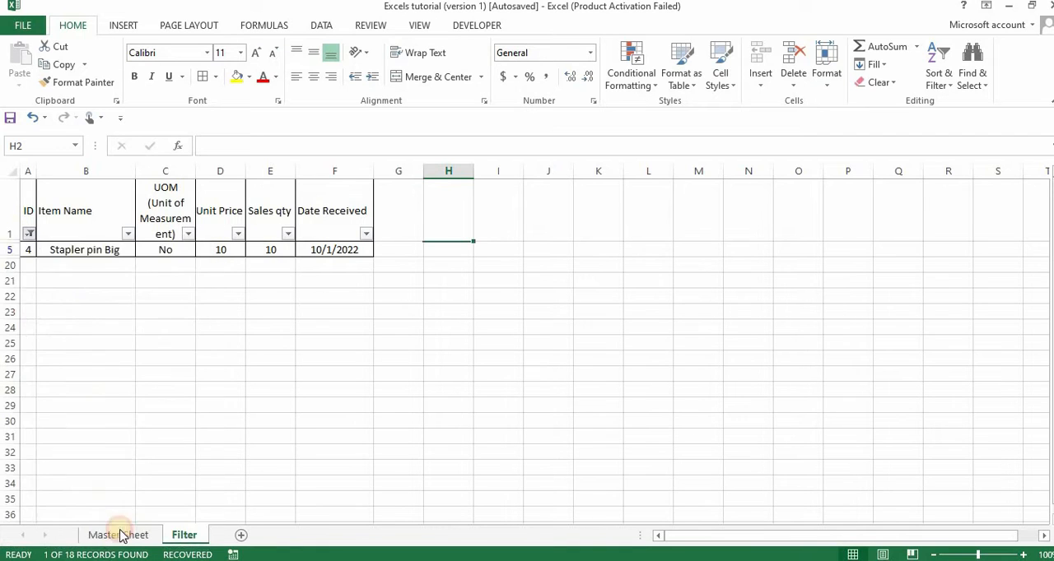
# Reselect all values in the ID filter to show every record again
pyautogui.click(28, 234)
pyautogui.click(47, 448)
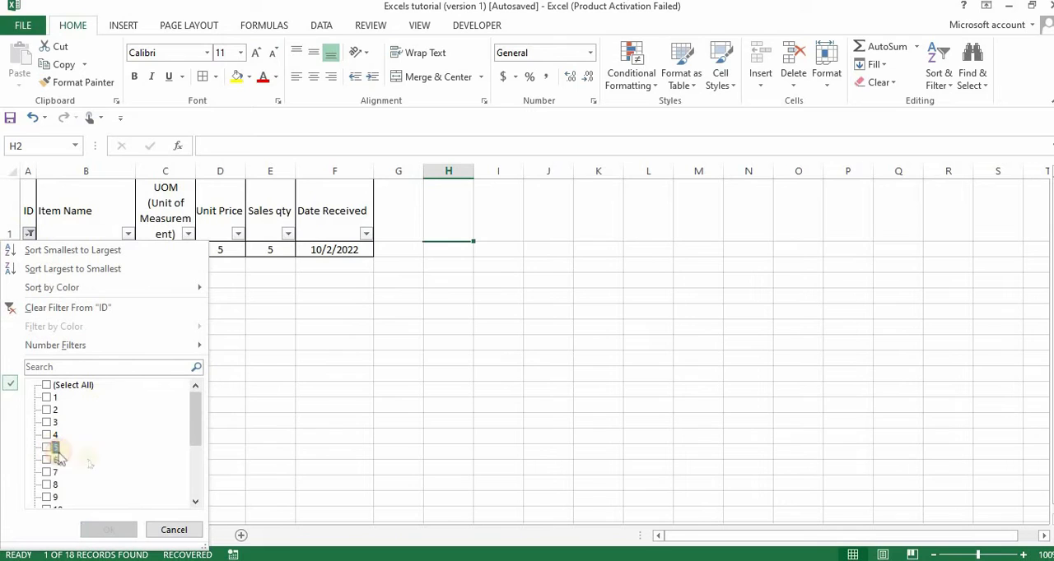
pyautogui.moveTo(204, 442); pyautogui.dragTo(176, 500)
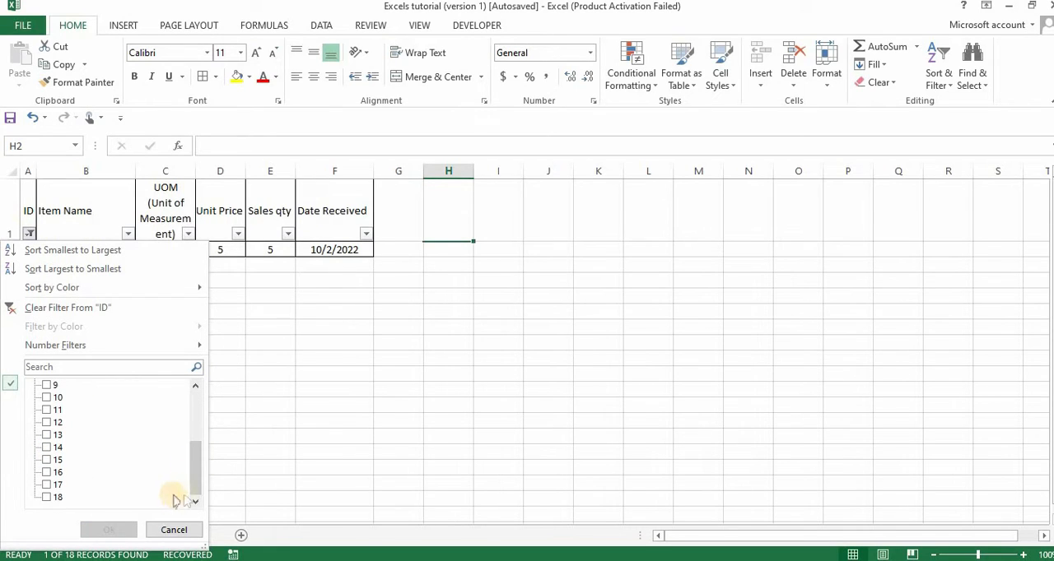
pyautogui.click(186, 410)
pyautogui.click(198, 409)
pyautogui.click(76, 387)
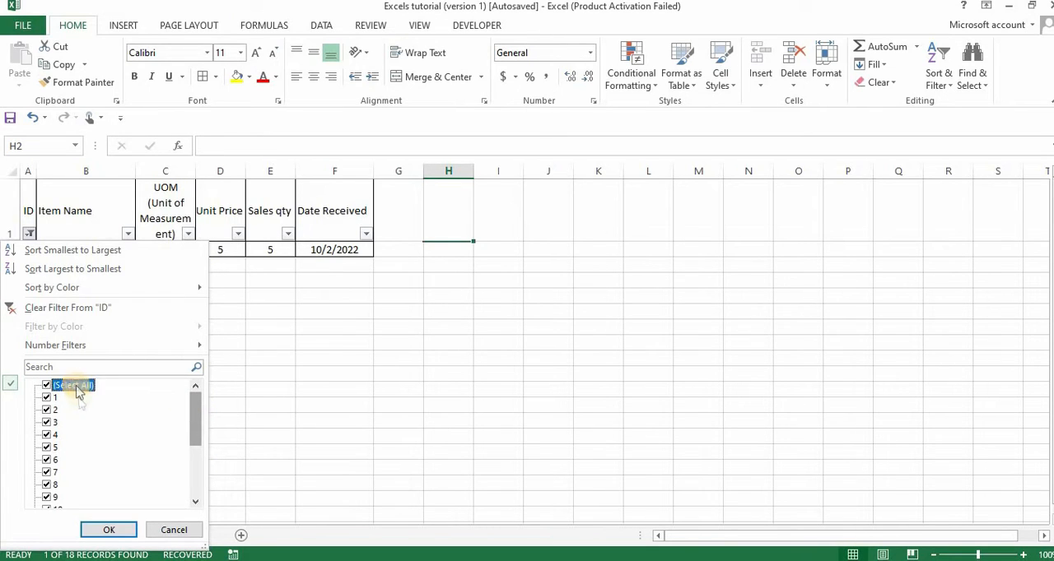
pyautogui.click(104, 531)
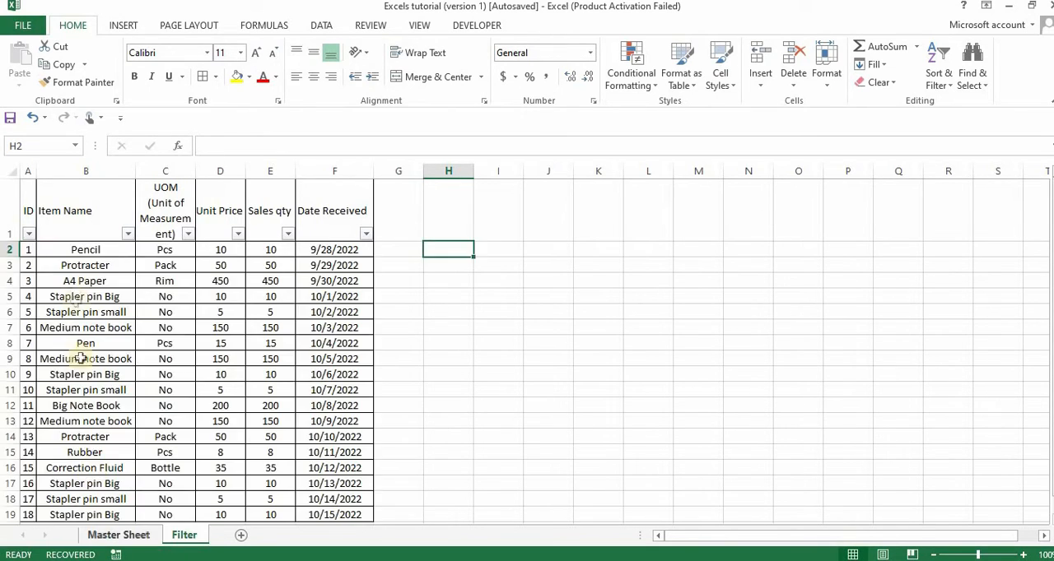
# Look through the Item Name and ID columns down to the last record of the table
pyautogui.click(73, 296)
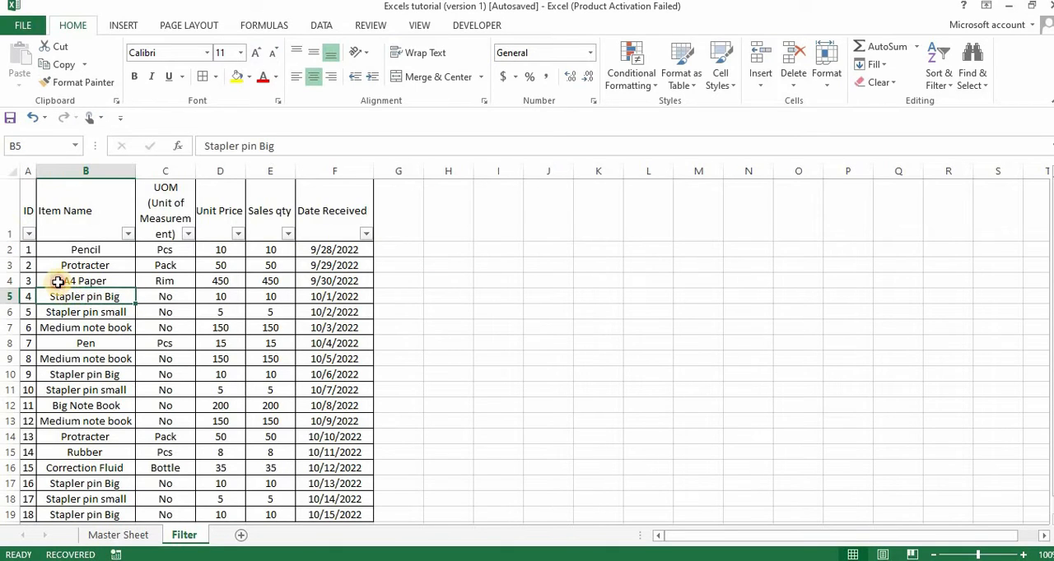
pyautogui.click(58, 281)
pyautogui.press('Down')
pyautogui.press('Down')
pyautogui.press('Down')
pyautogui.press('Down')
pyautogui.press('Down')
pyautogui.press('Down')
pyautogui.press('Down')
pyautogui.press('Down')
pyautogui.press('Down')
pyautogui.press('Down')
pyautogui.press('Down')
pyautogui.press('Down')
pyautogui.press('Down')
pyautogui.press('Down')
pyautogui.press('Down')
pyautogui.press('Down')
pyautogui.press('Down')
pyautogui.press('Down')
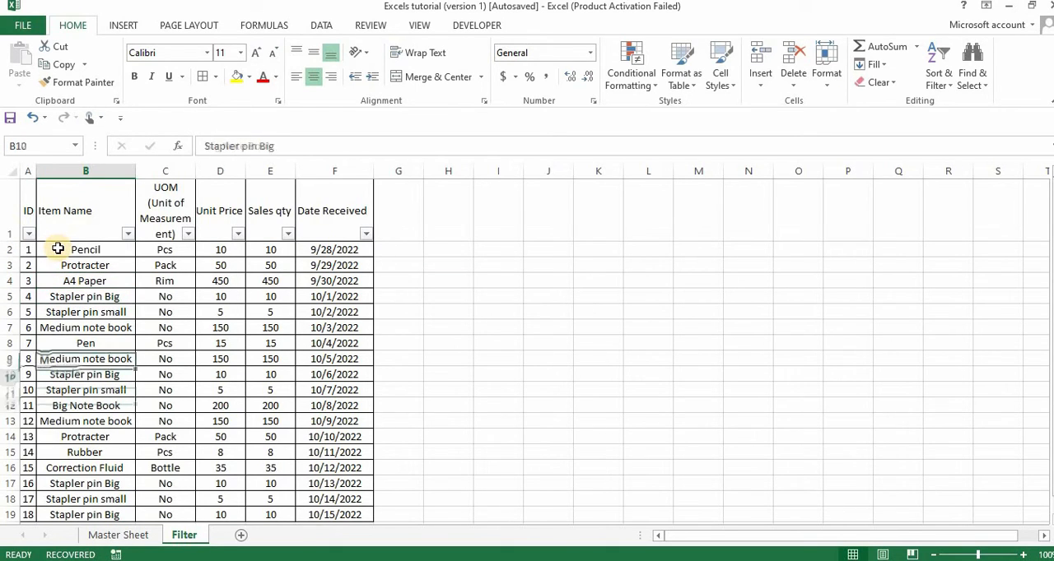
pyautogui.press('Up')
pyautogui.press('Up')
pyautogui.press('Up')
pyautogui.press('Left')
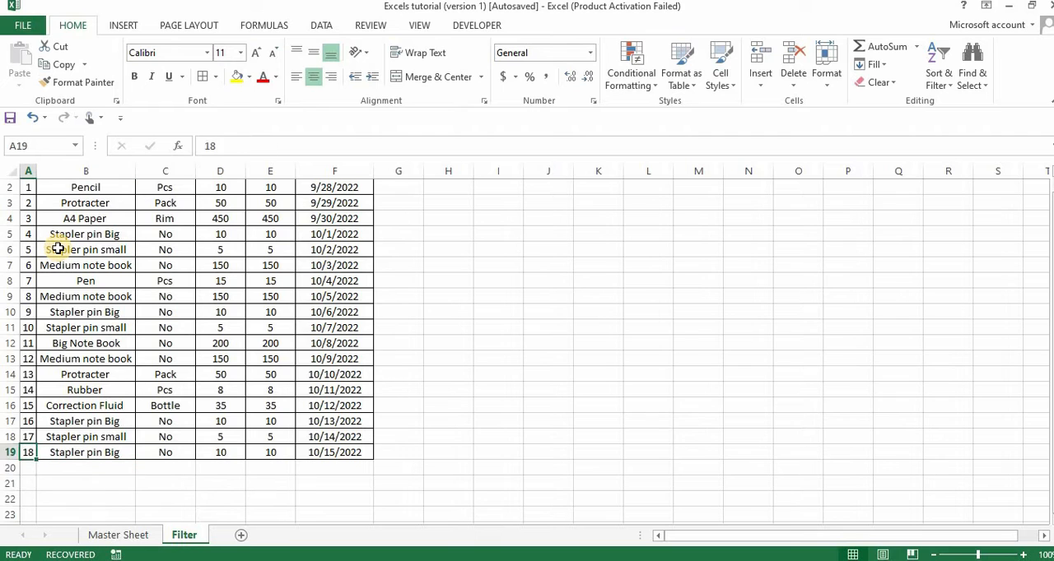
# Add a new record in row 20 with ID 1 and item name Pencil
pyautogui.press('Down')
pyautogui.write('1')
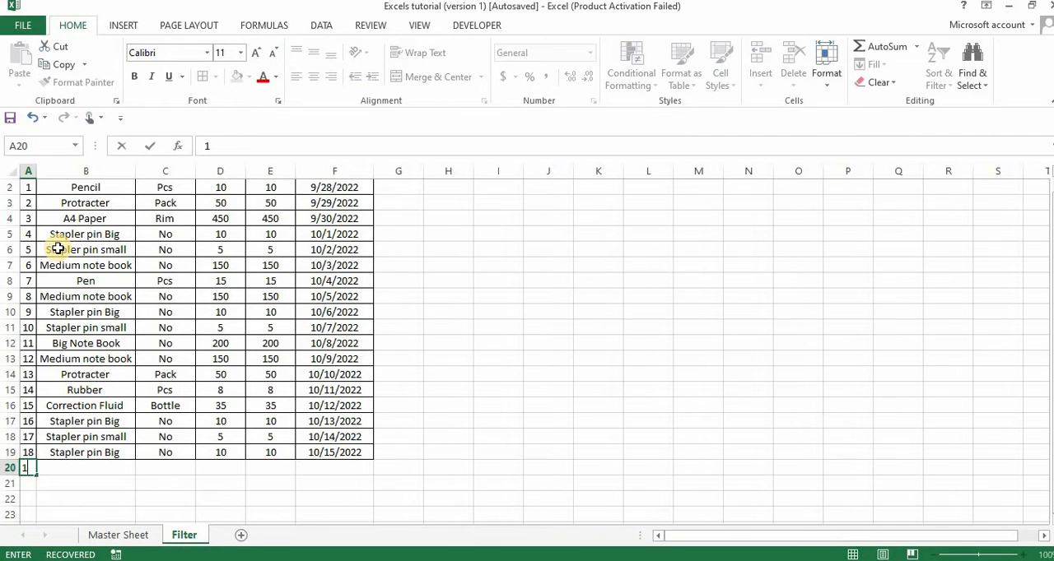
pyautogui.press('Tab')
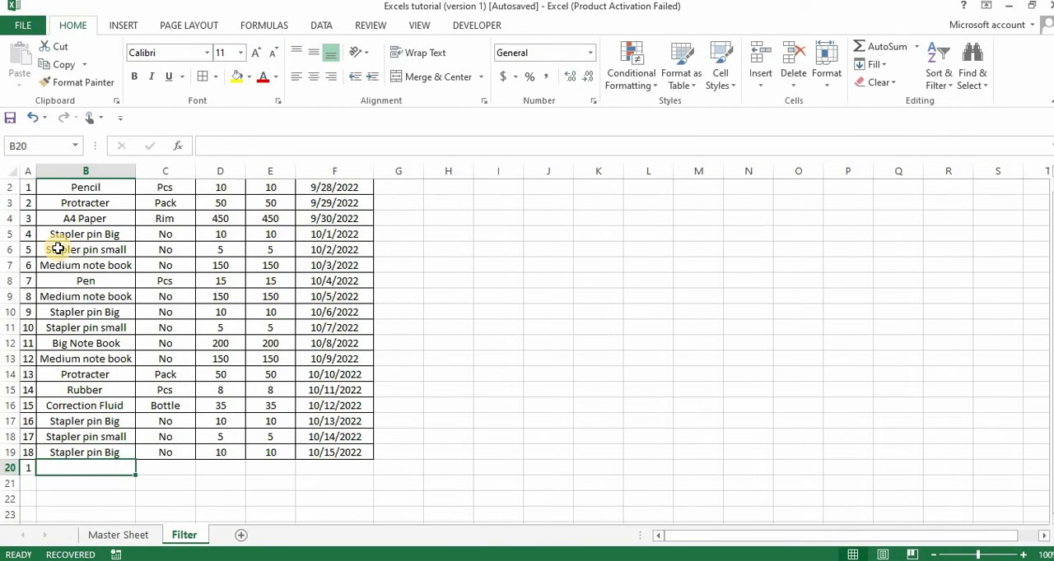
pyautogui.scroll(1, 57, 249)
pyautogui.scroll(-2, 57, 248)
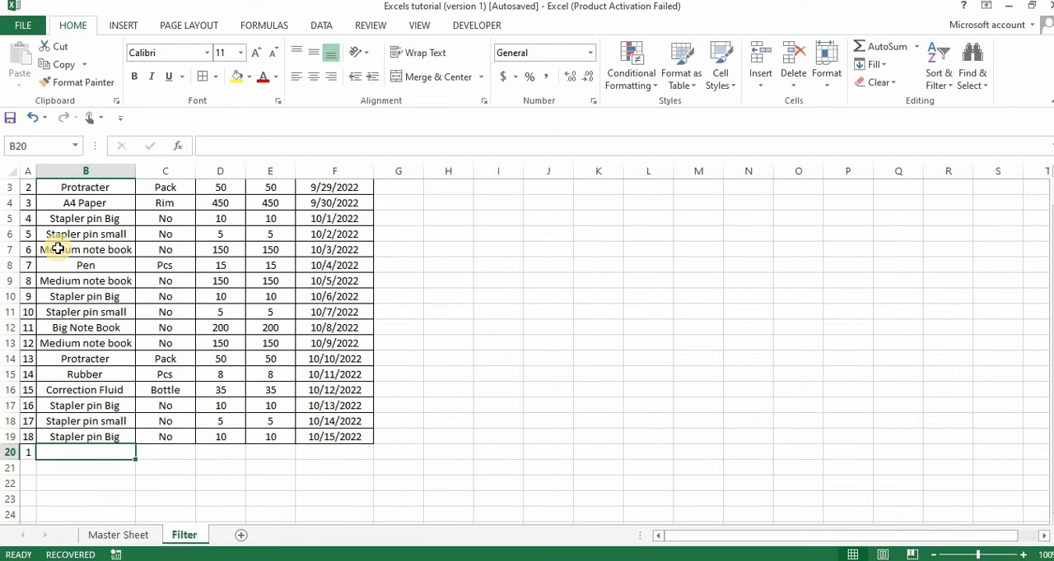
pyautogui.write('Pencil')
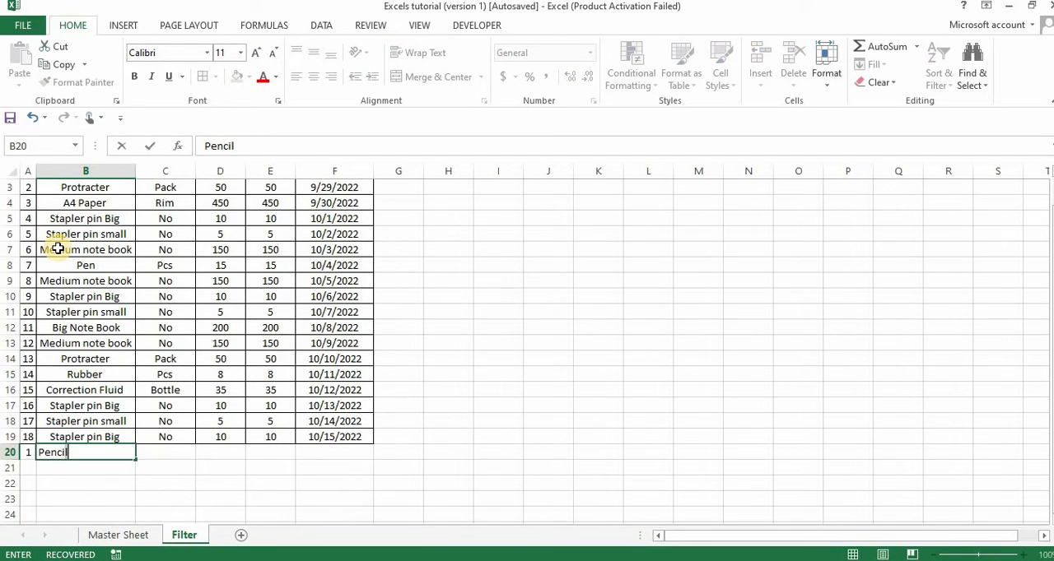
pyautogui.click(179, 463)
# Copy the unit of measurement, unit price and sales quantity from the first Pencil record (C2:E2) into the new record at C20:E20
pyautogui.scroll(1, 180, 461)
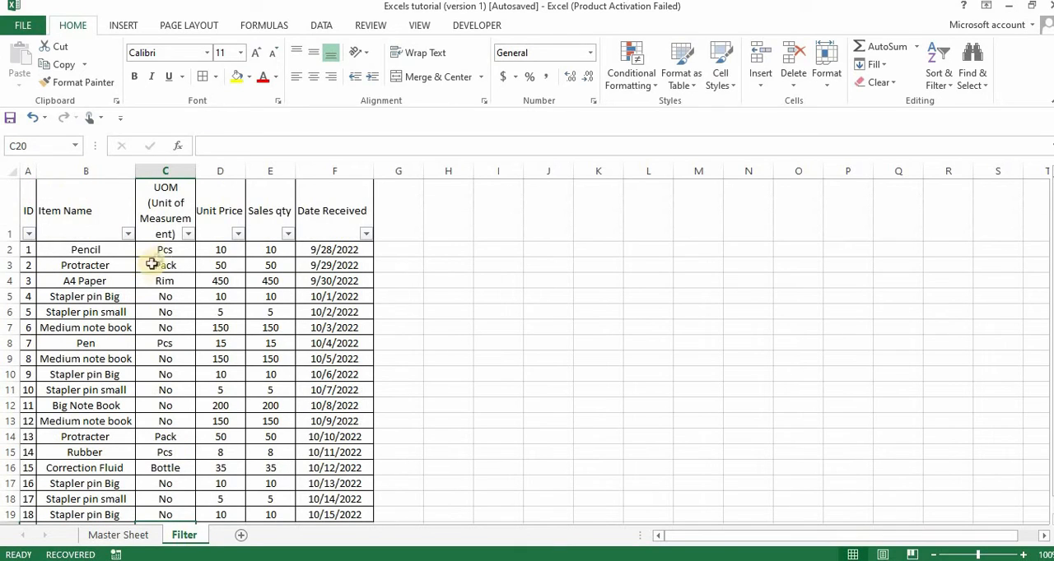
pyautogui.click(162, 251)
pyautogui.hotkey('shift', 'Right')
pyautogui.hotkey('shift', 'Right')
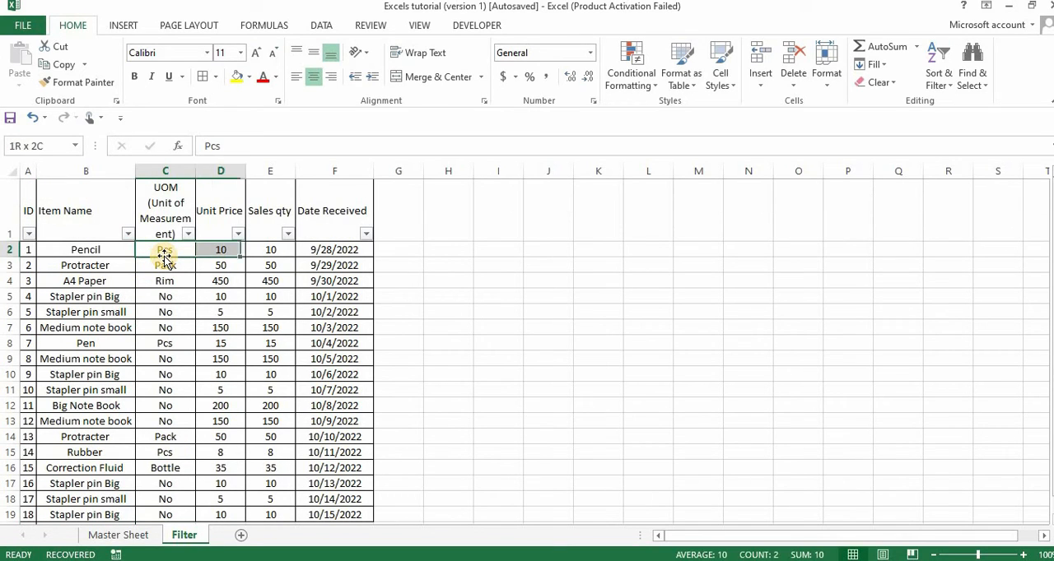
pyautogui.hotkey('ctrl', 'c')
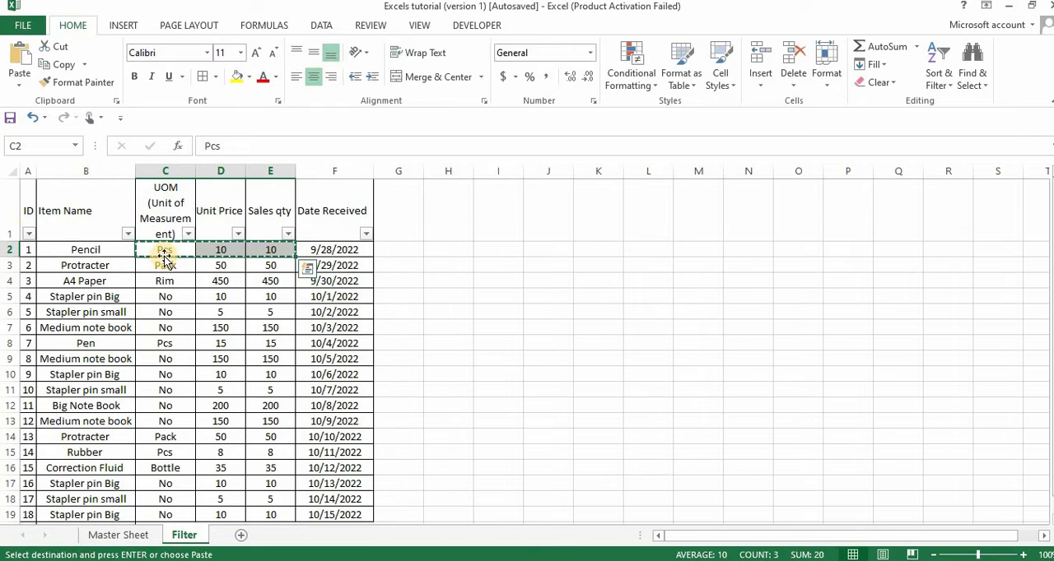
pyautogui.hotkey('shift', 'Left')
pyautogui.hotkey('shift', 'Left')
pyautogui.press('Left')
pyautogui.press('Right')
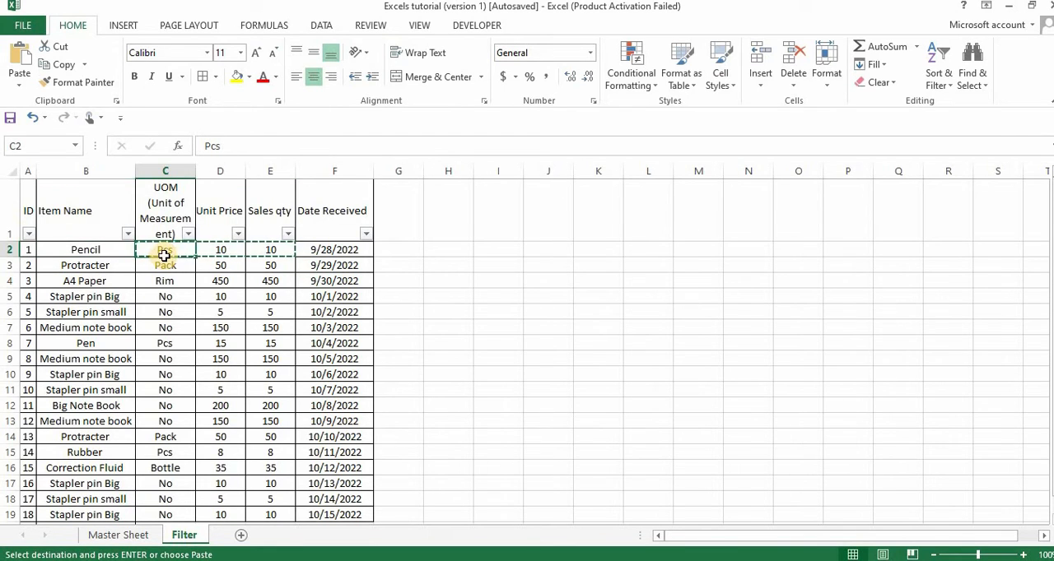
pyautogui.hotkey('ctrl', 'Down')
pyautogui.hotkey('ctrl', 'Down')
pyautogui.press('Up')
pyautogui.hotkey('ctrl', 'Up')
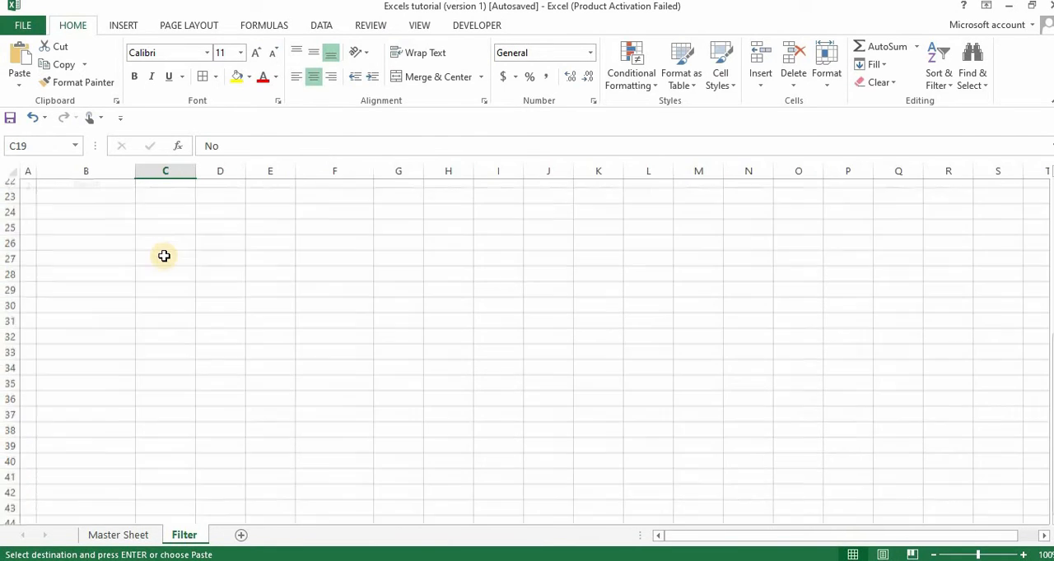
pyautogui.press('Down')
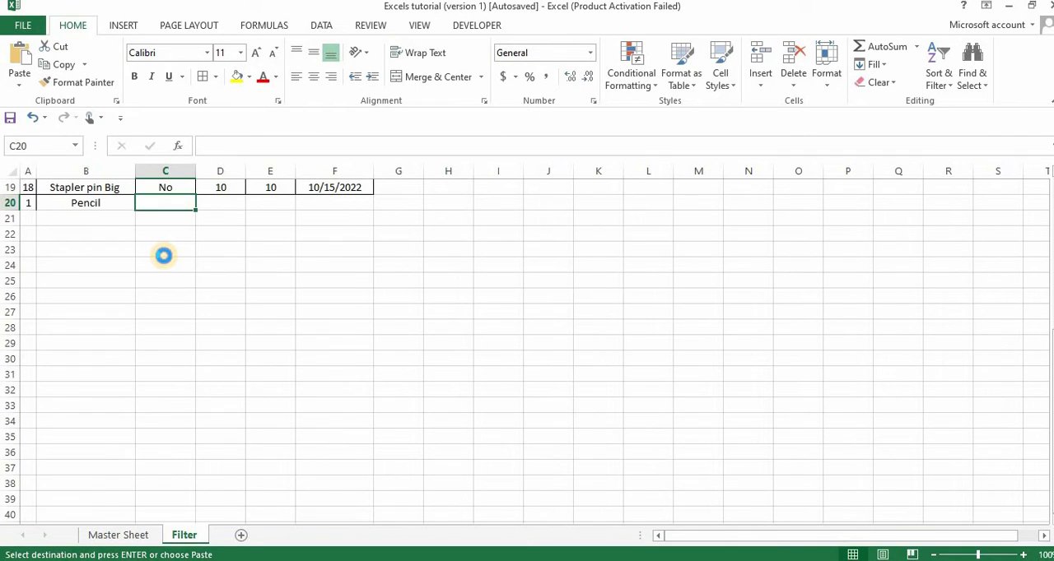
pyautogui.hotkey('ctrl', 'v')
pyautogui.click(251, 261)
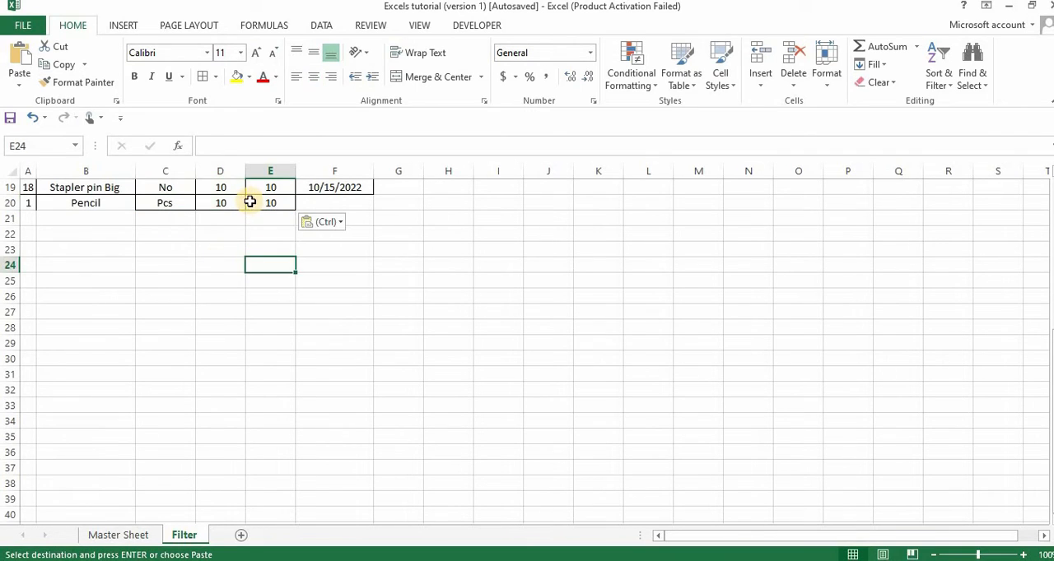
# Set the sales quantity of the new Pencil record in E20 to 100
pyautogui.click(250, 202)
pyautogui.write('100')
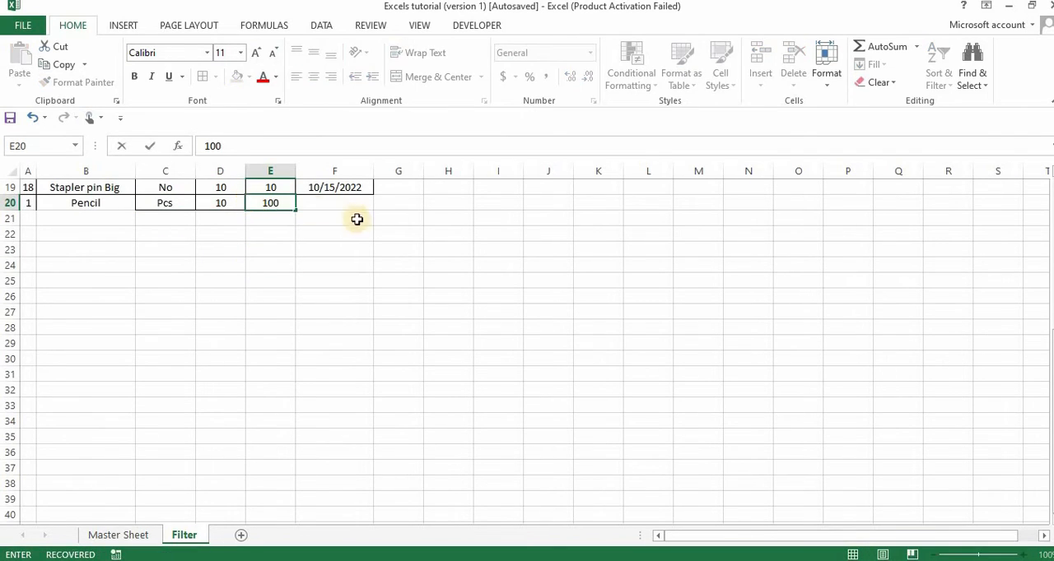
pyautogui.click(341, 216)
# Fill in the new record's Date Received in F20 with the formula =TODAY()
pyautogui.click(337, 201)
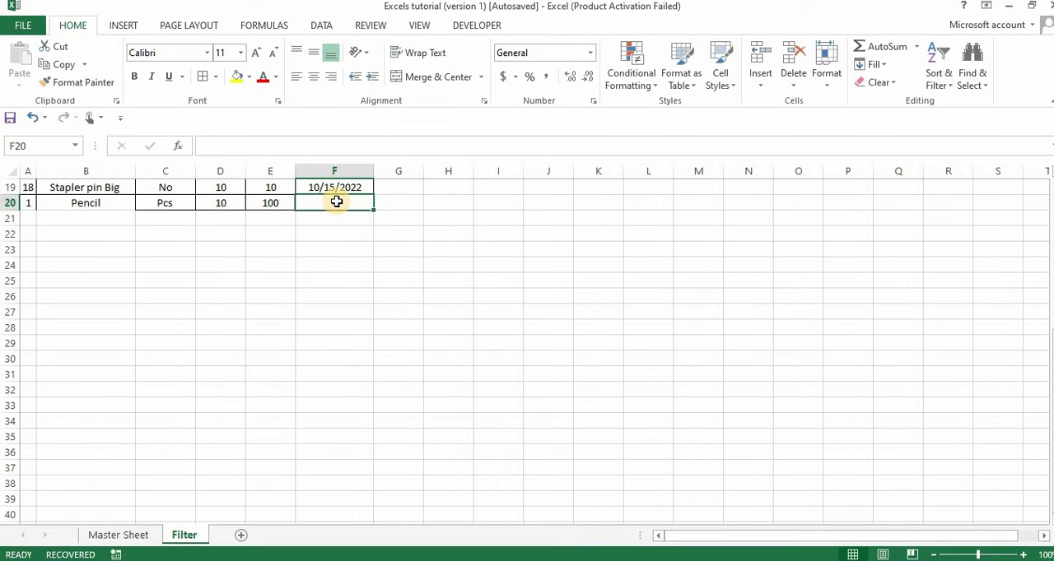
pyautogui.write('=T')
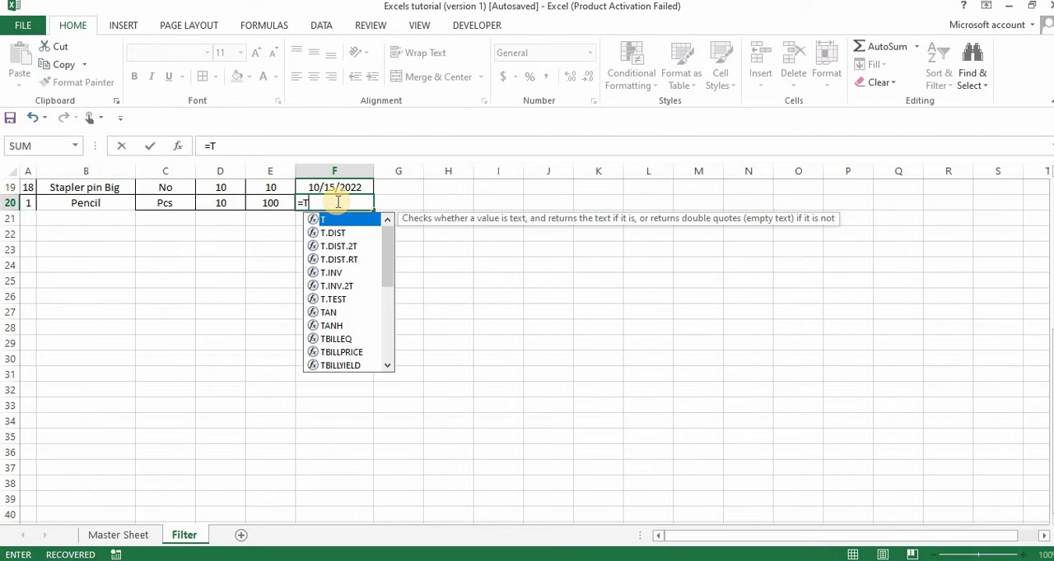
pyautogui.write('o')
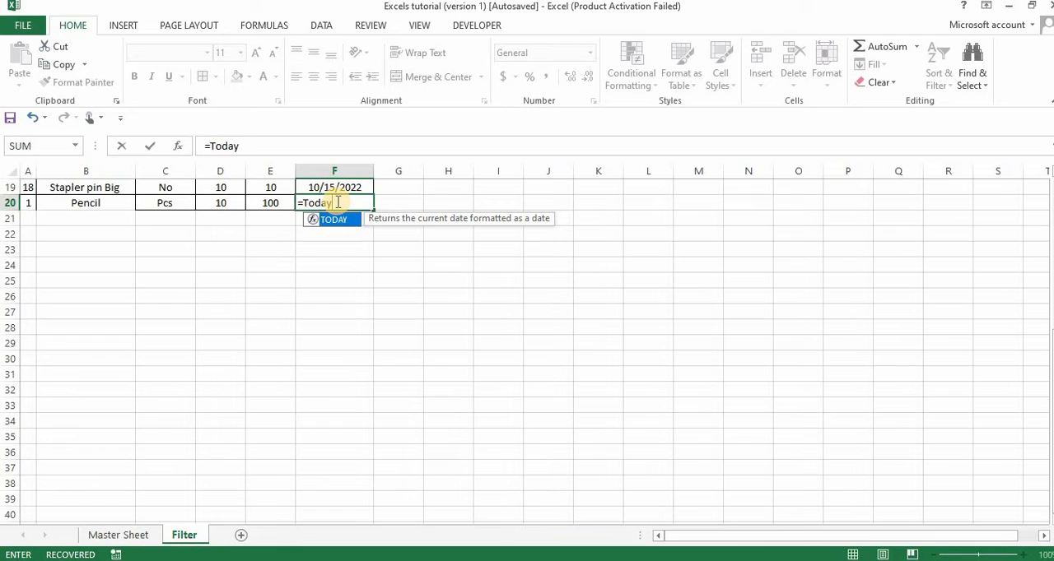
pyautogui.write('day*')
pyautogui.press('BackSpace')
pyautogui.write('(')
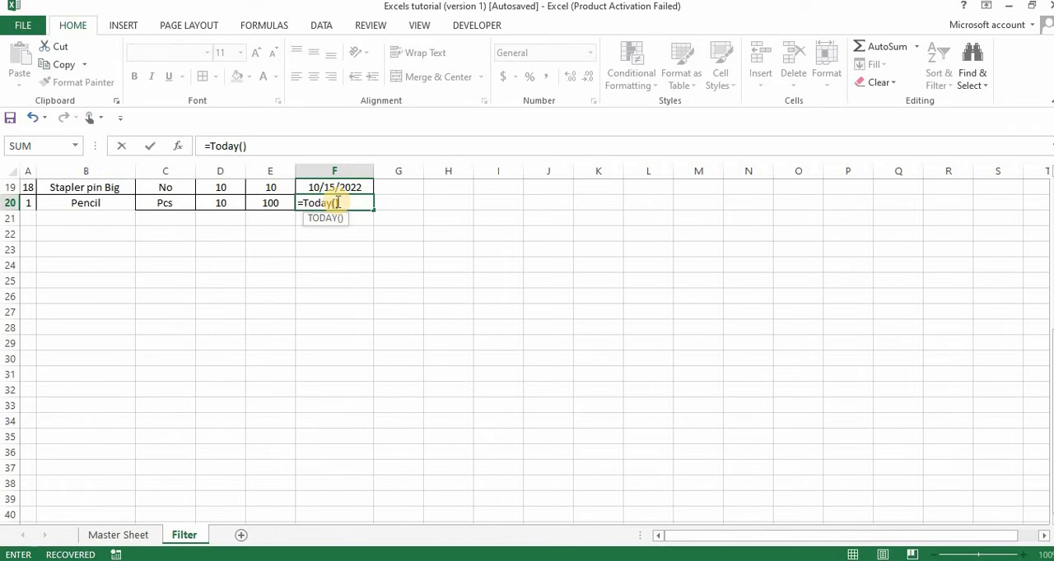
pyautogui.write(')')
pyautogui.press('Return')
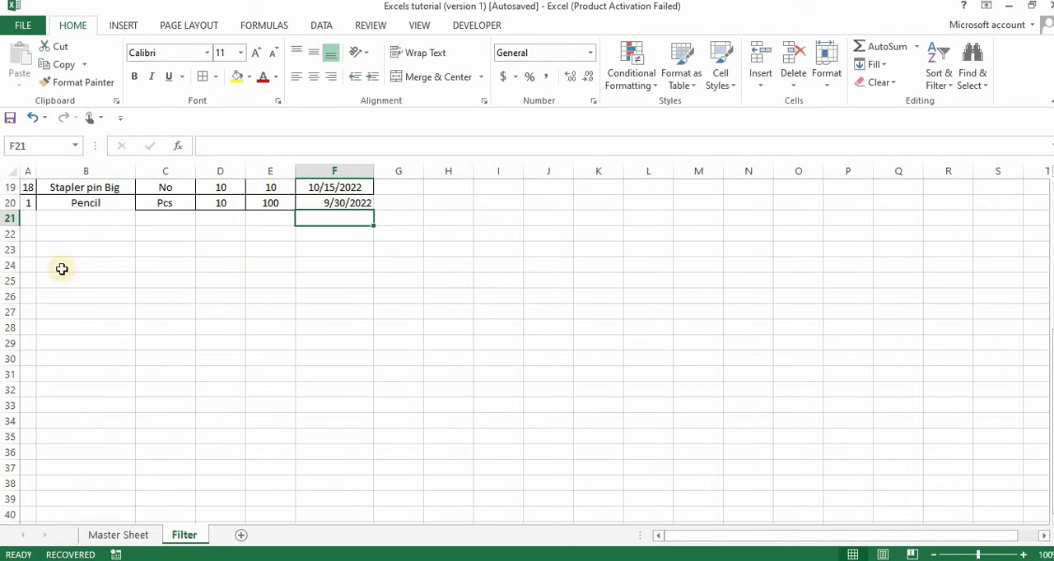
# Add borders to the ID and Item Name cells of the new Pencil record in row 20
pyautogui.moveTo(28, 201); pyautogui.dragTo(40, 200)
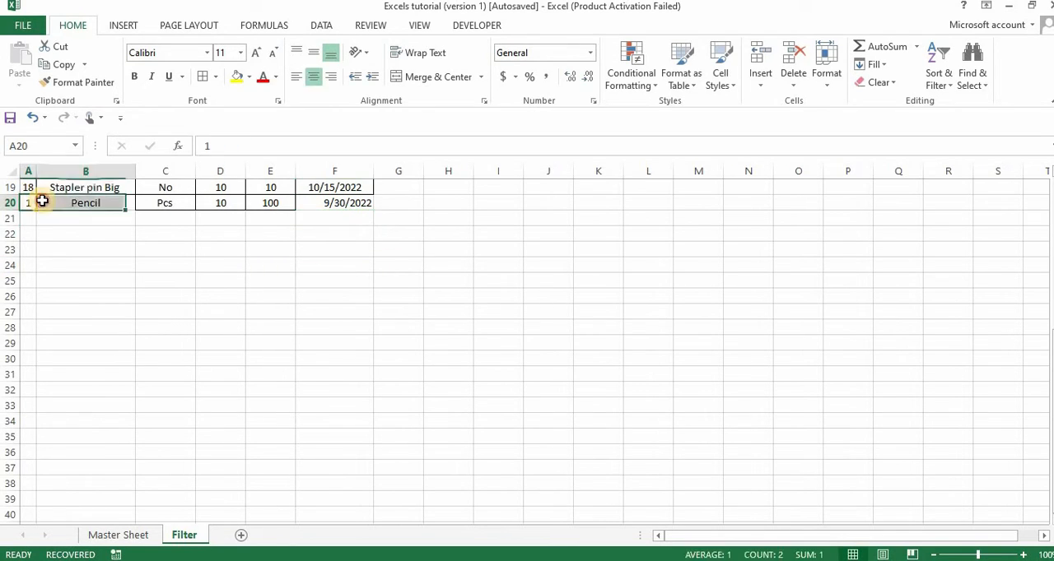
pyautogui.click(50, 202)
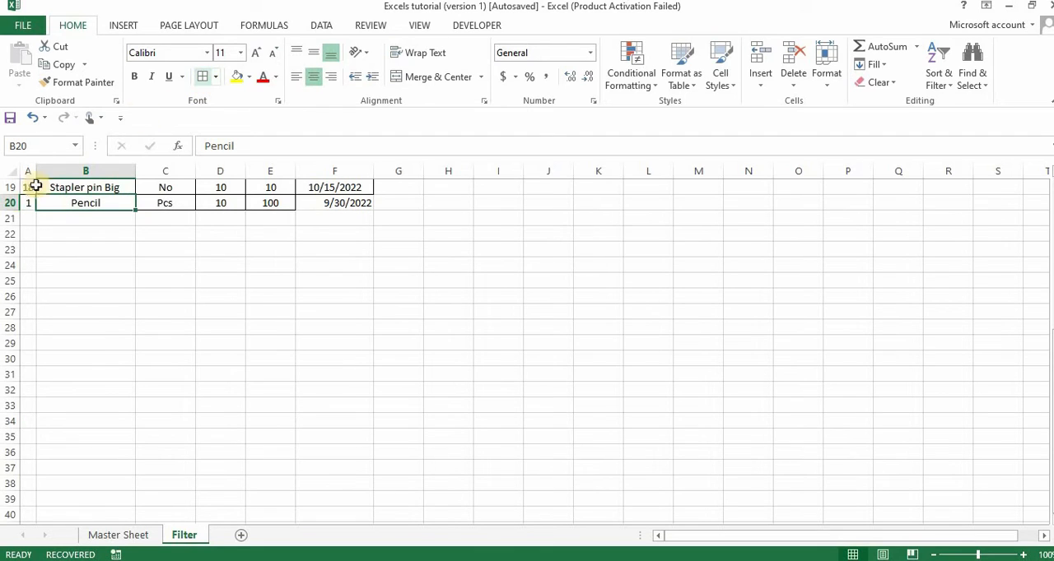
pyautogui.click(32, 206)
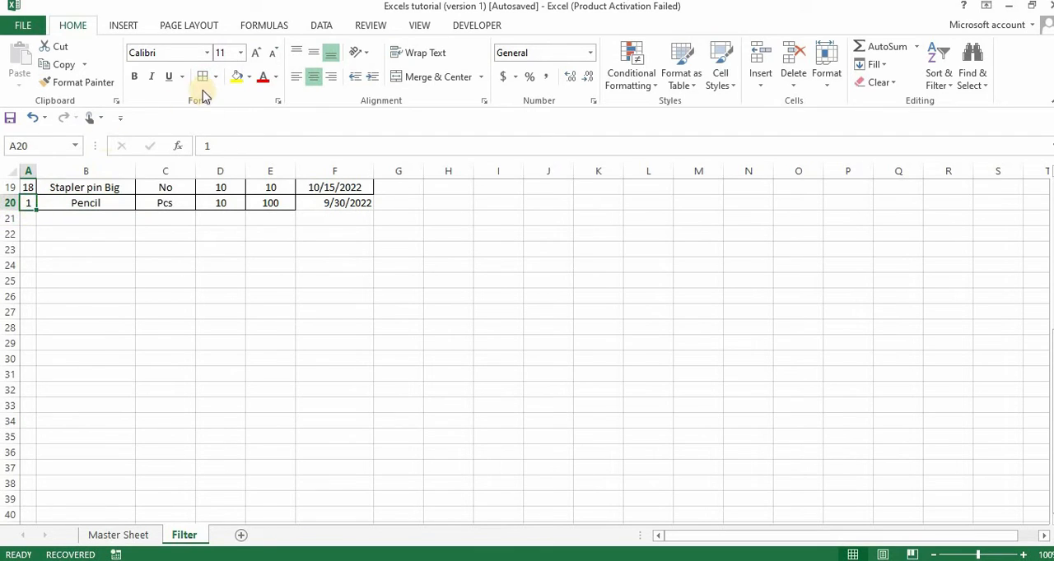
pyautogui.click(133, 229)
# Filter the ID column in the table's header row to show only ID 1
pyautogui.click(85, 202)
pyautogui.hotkey('ctrl', 'Up')
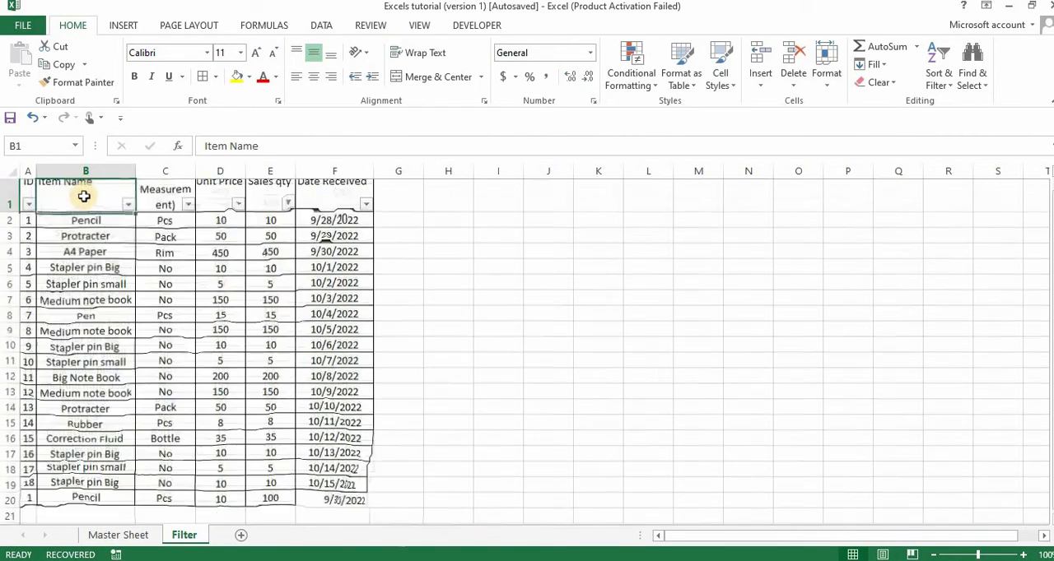
pyautogui.click(28, 233)
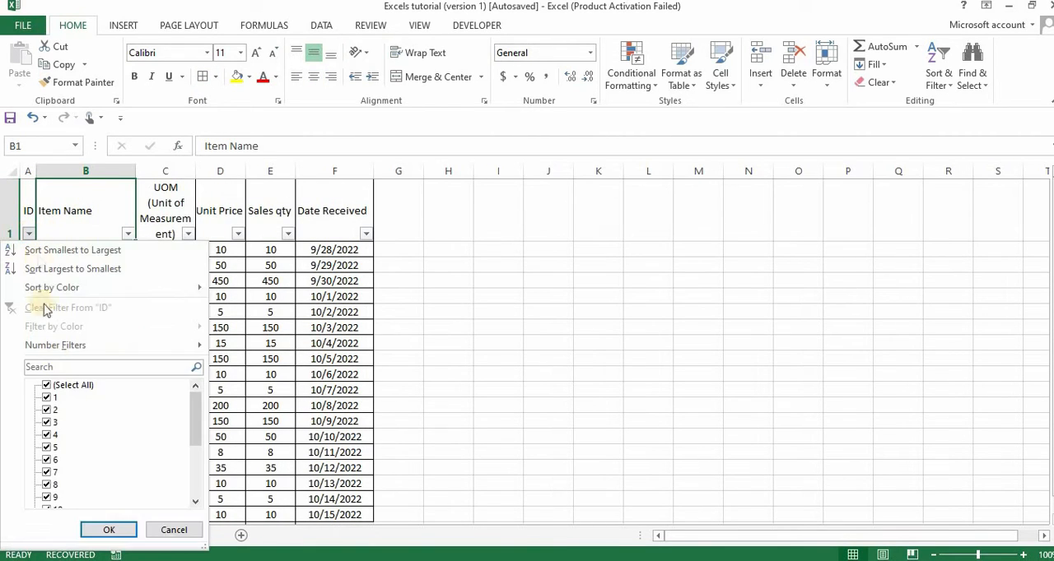
pyautogui.click(64, 387)
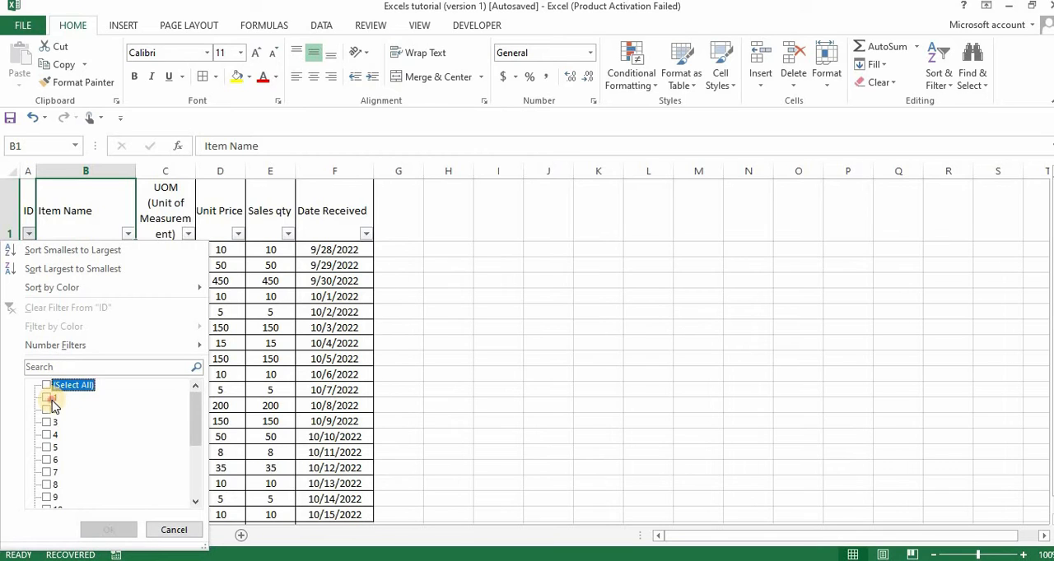
pyautogui.click(47, 398)
pyautogui.click(106, 529)
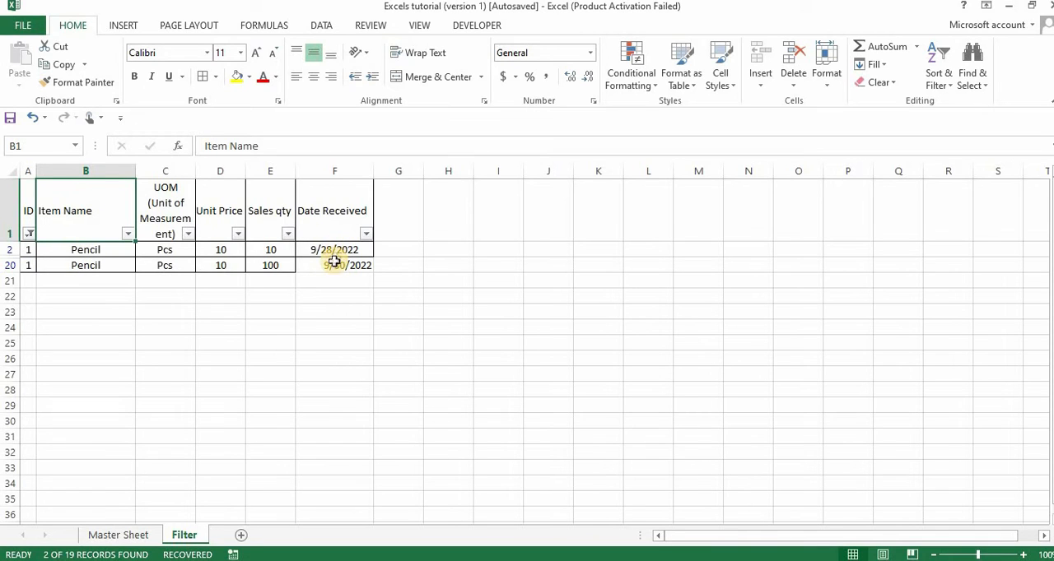
# Change the ID filter to show the records with IDs 1, 2, 3 and 4
pyautogui.click(29, 235)
pyautogui.click(66, 385)
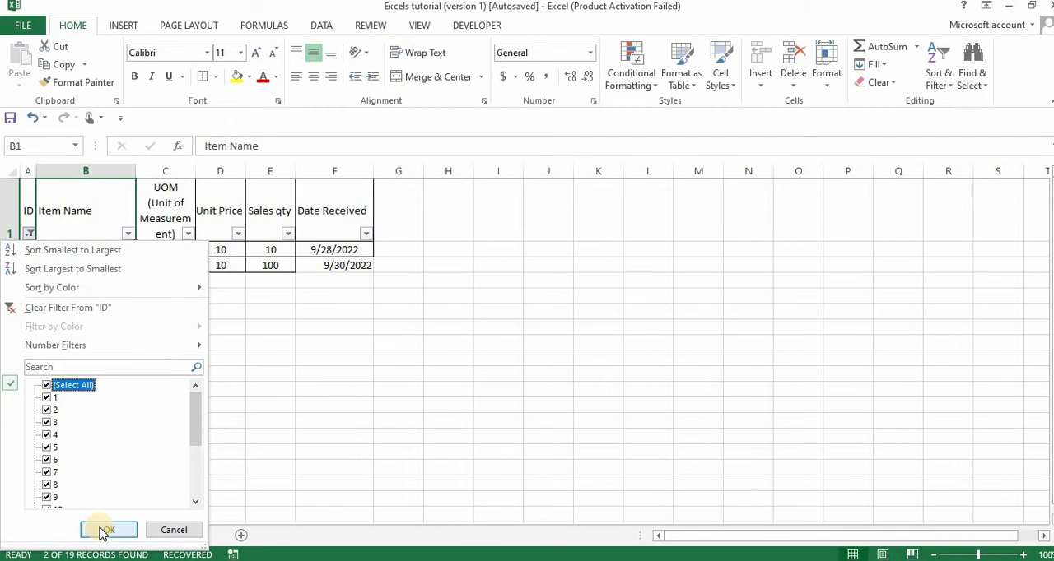
pyautogui.click(75, 387)
pyautogui.click(47, 398)
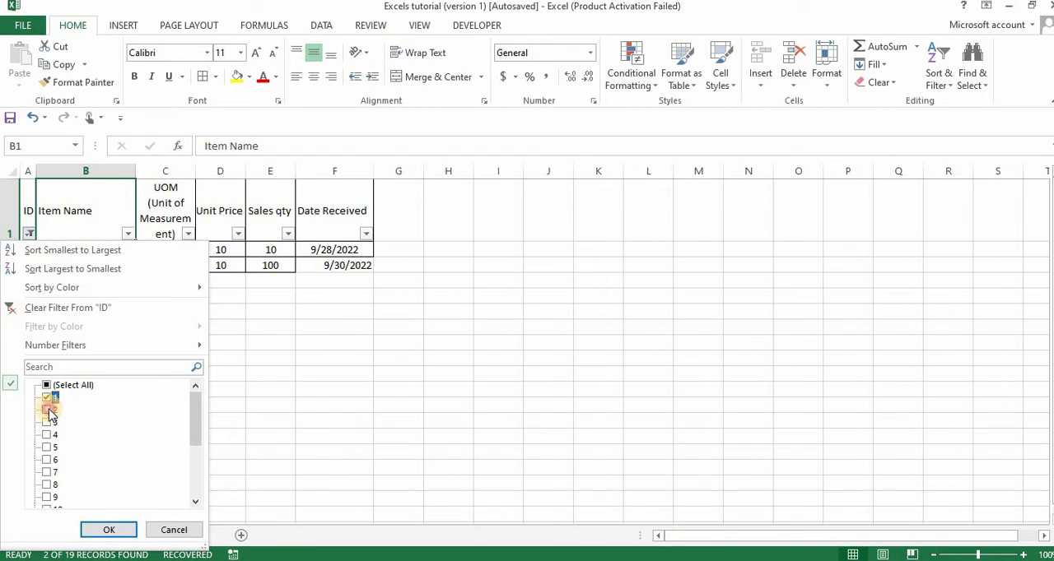
pyautogui.click(49, 423)
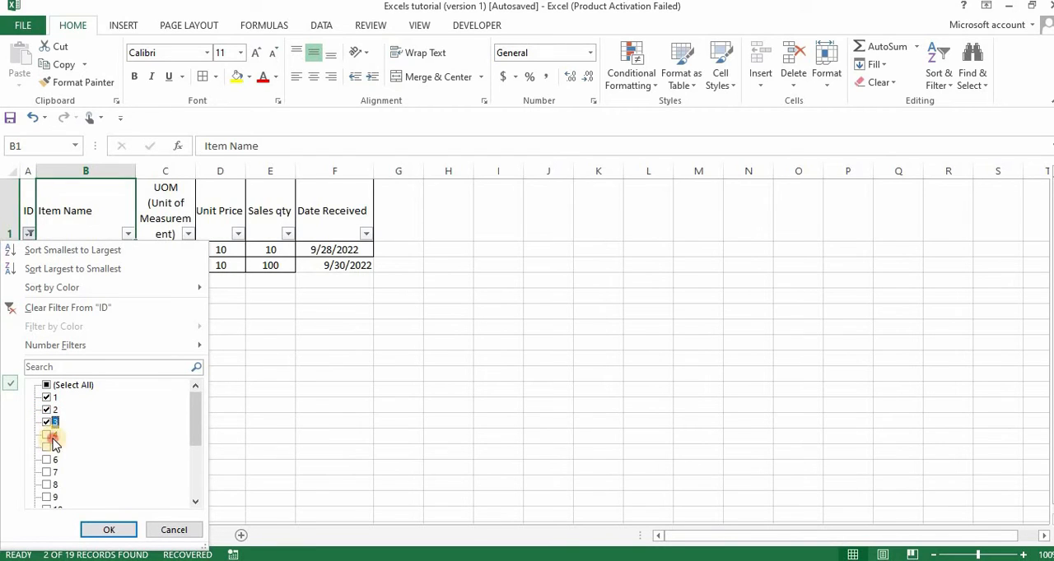
pyautogui.click(51, 437)
pyautogui.click(96, 530)
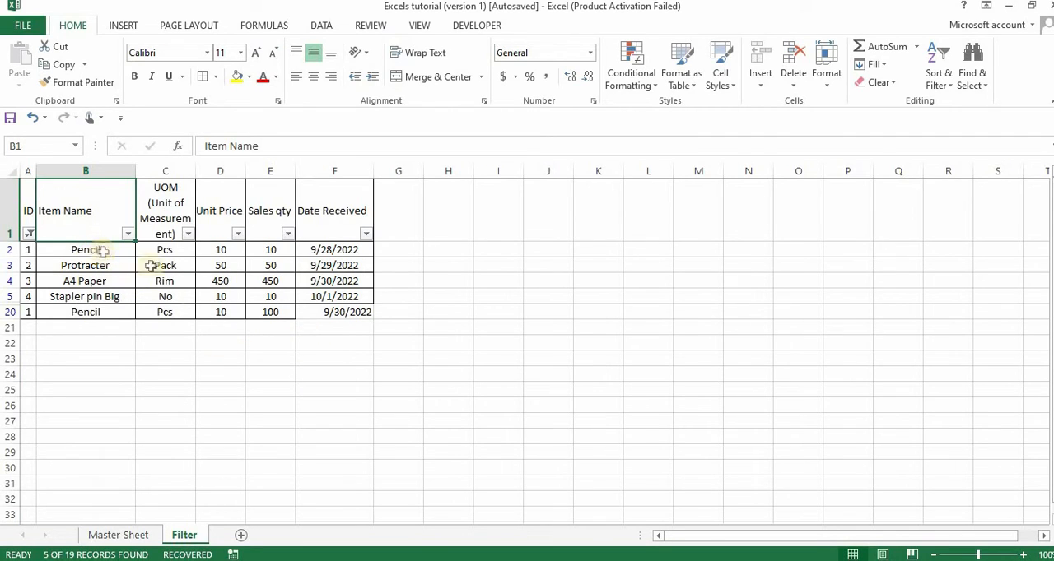
# Search the ID filter for 3 and apply it with only ID 3 selected, excluding 13
pyautogui.click(321, 312)
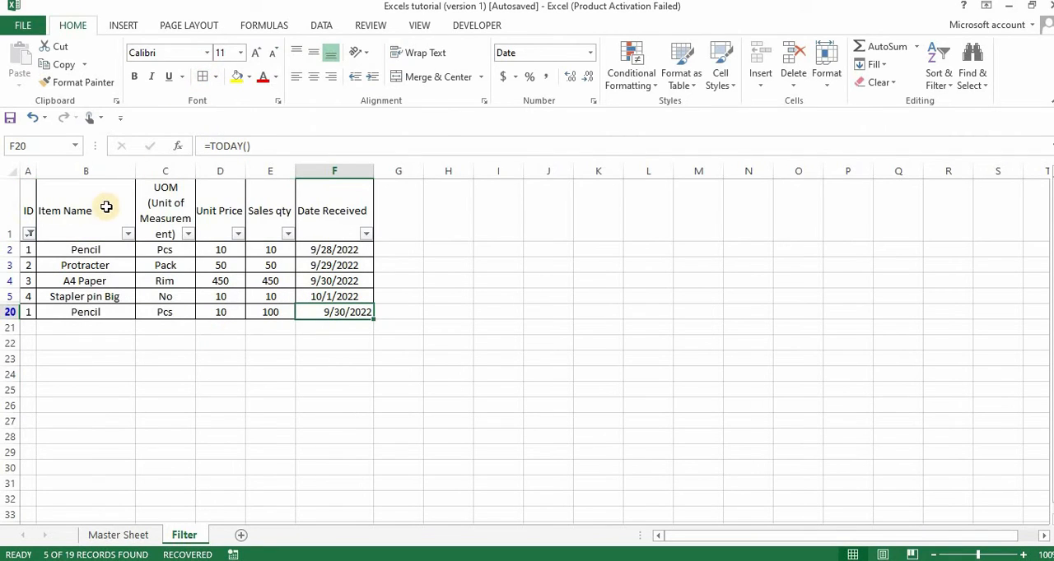
pyautogui.click(29, 233)
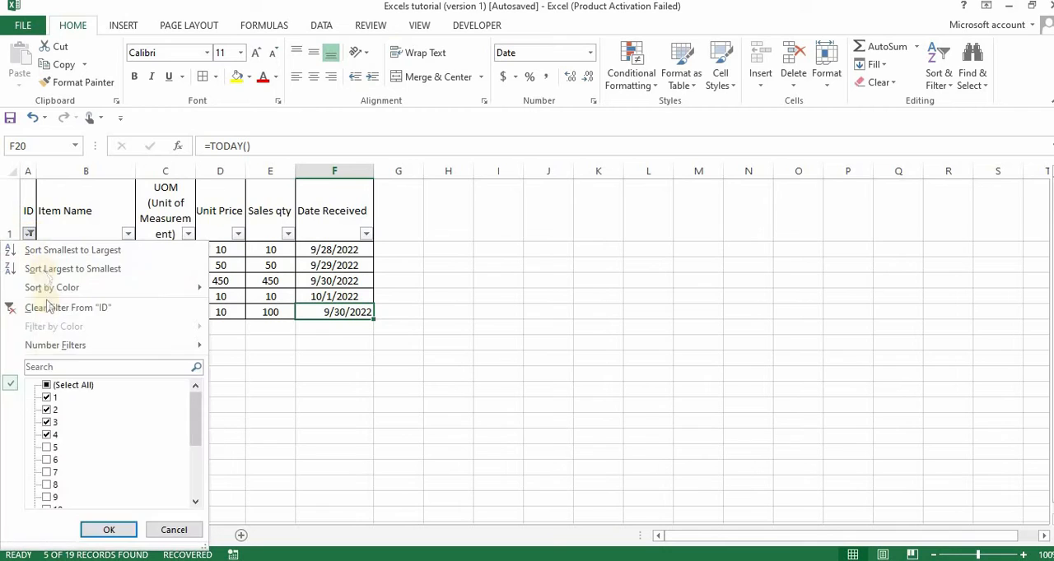
pyautogui.click(67, 387)
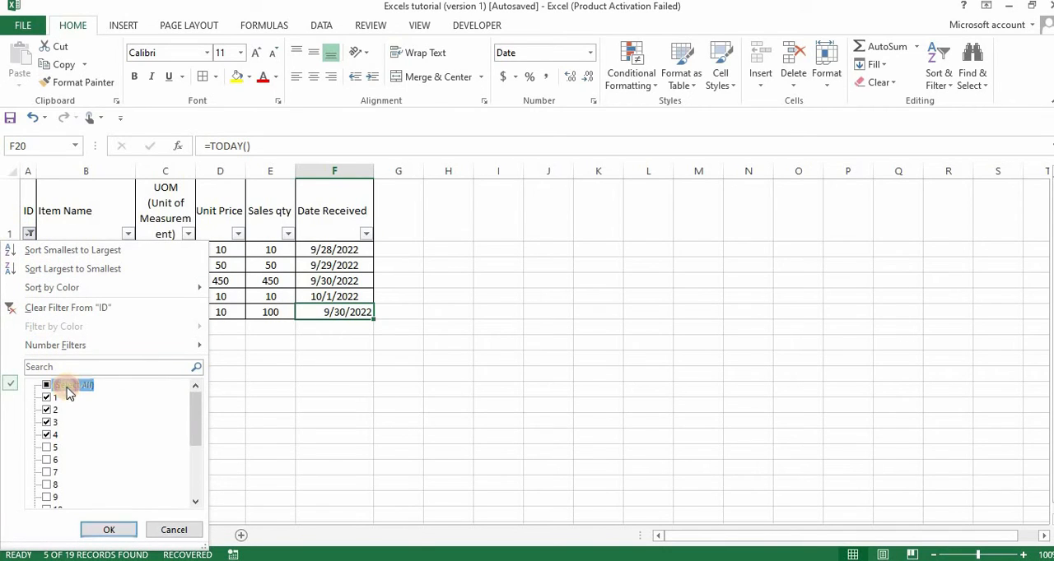
pyautogui.click(81, 366)
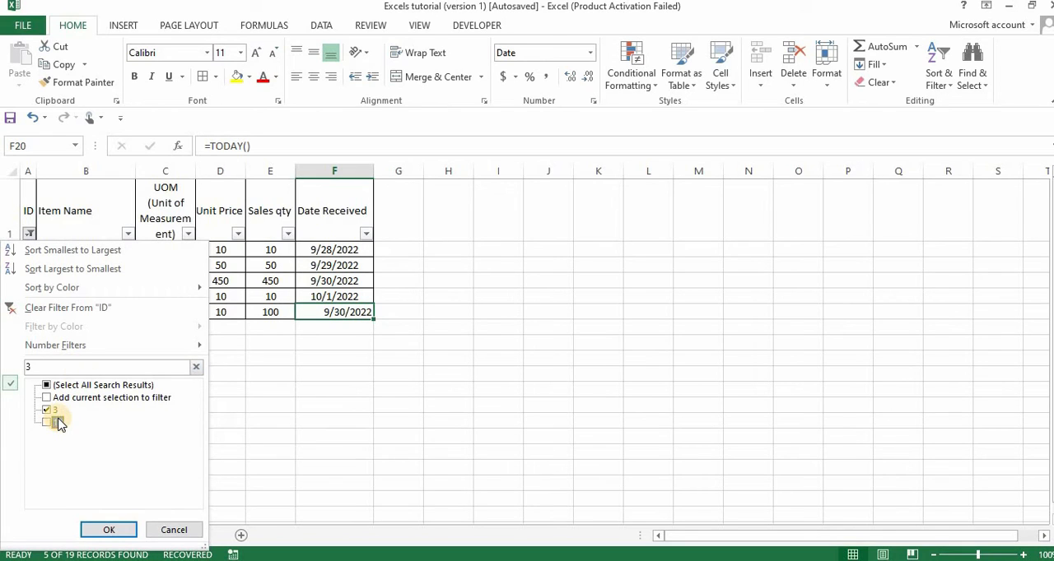
pyautogui.press('Return')
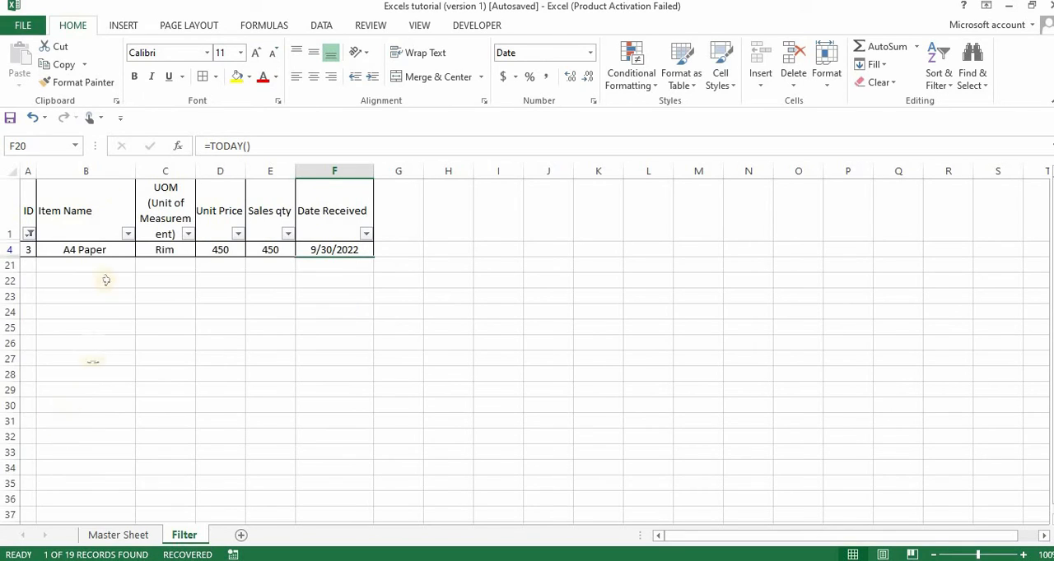
# Search the ID filter for 1 and apply it with only ID 1 selected, excluding the other matches
pyautogui.click(29, 233)
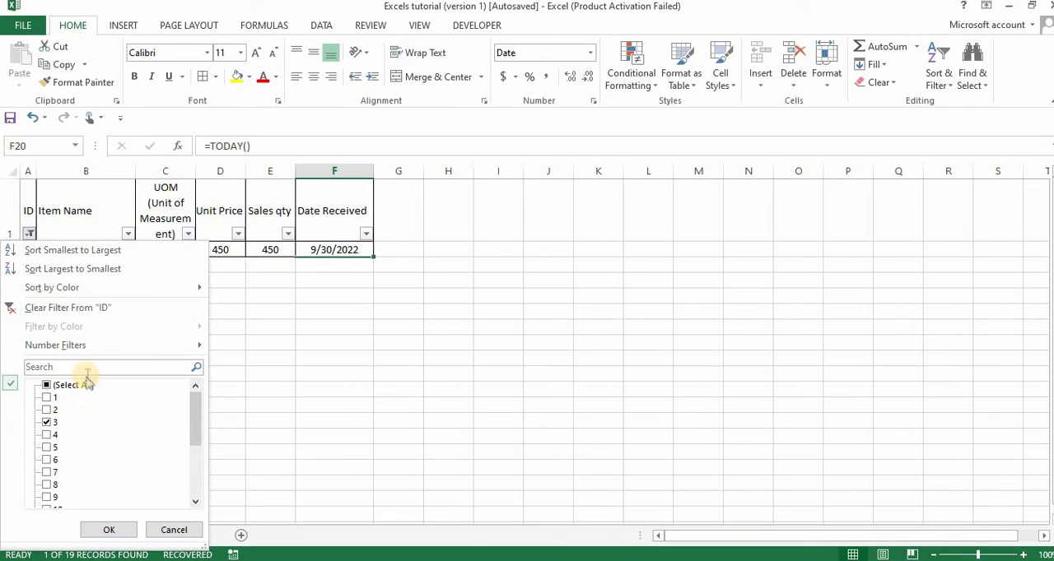
pyautogui.click(86, 370)
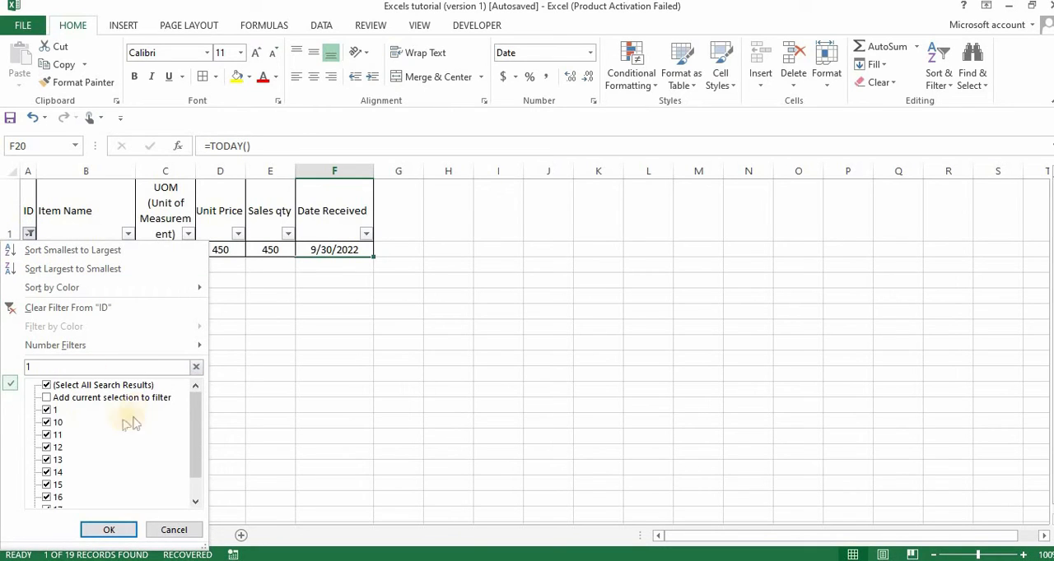
pyautogui.click(87, 388)
pyautogui.click(50, 411)
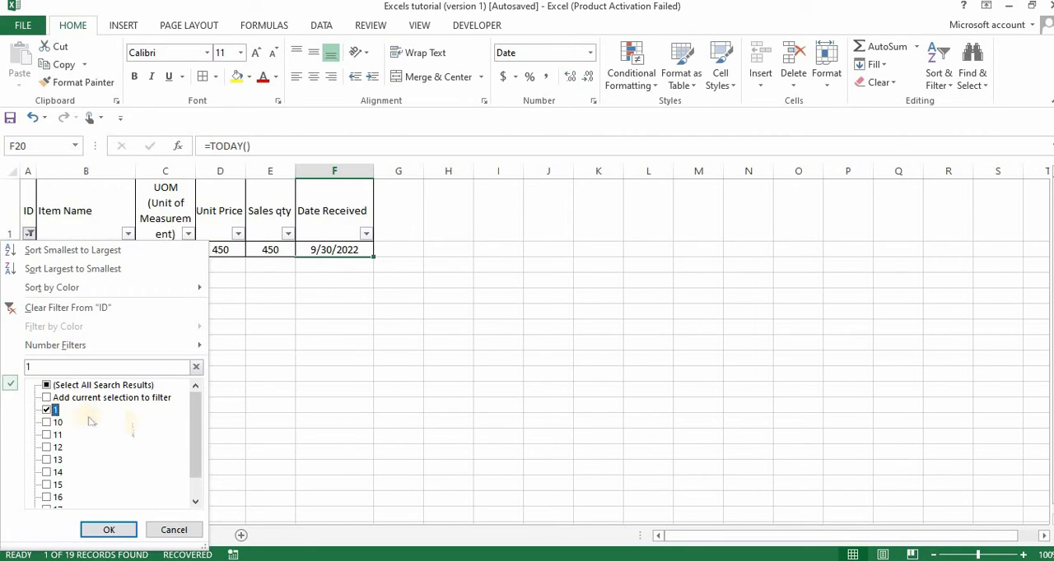
pyautogui.click(109, 530)
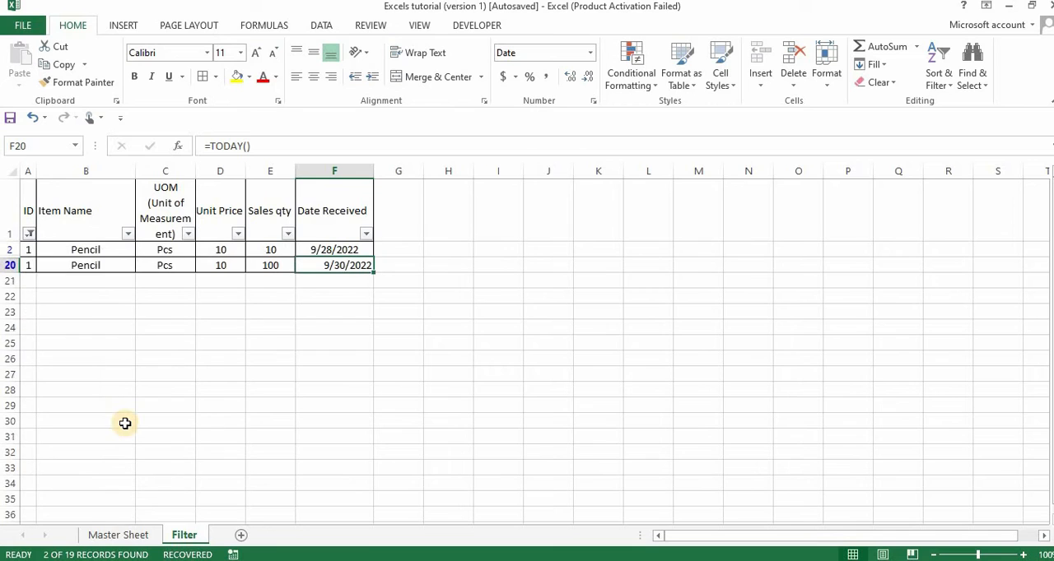
# Search the ID filter for 4 and apply it with only ID 4 selected, excluding 14
pyautogui.click(30, 235)
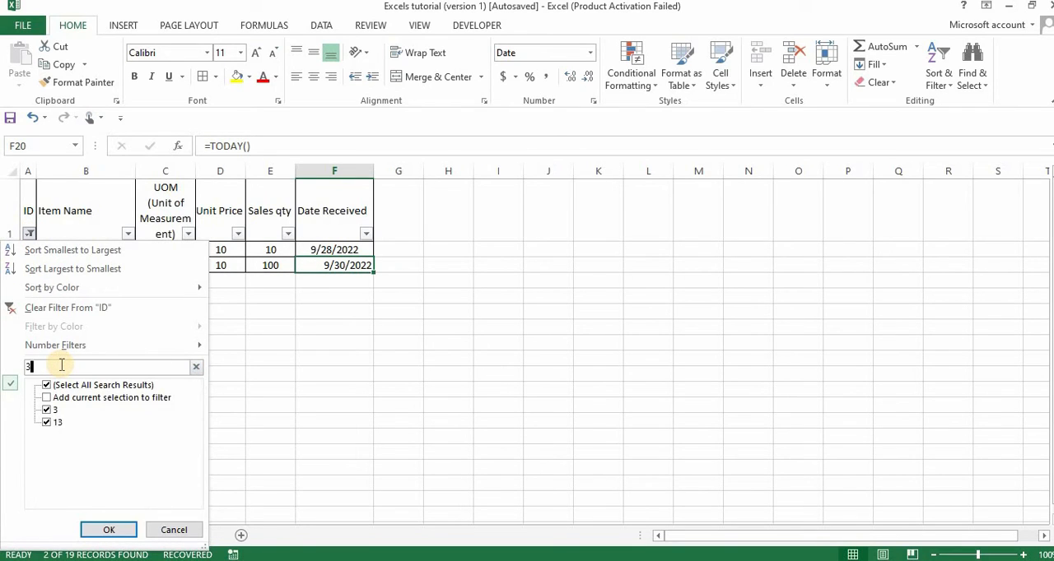
pyautogui.press('BackSpace')
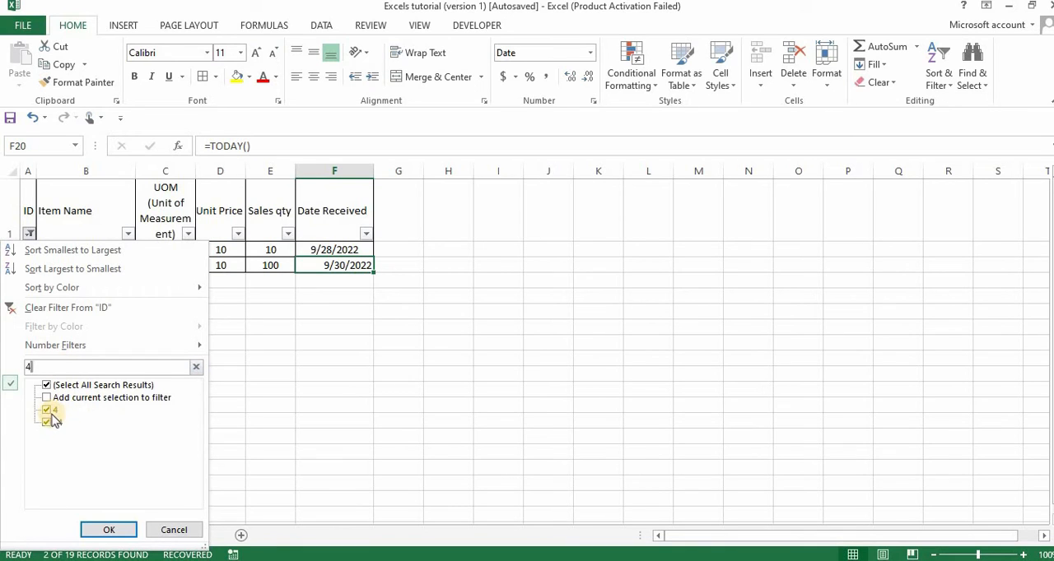
pyautogui.click(52, 418)
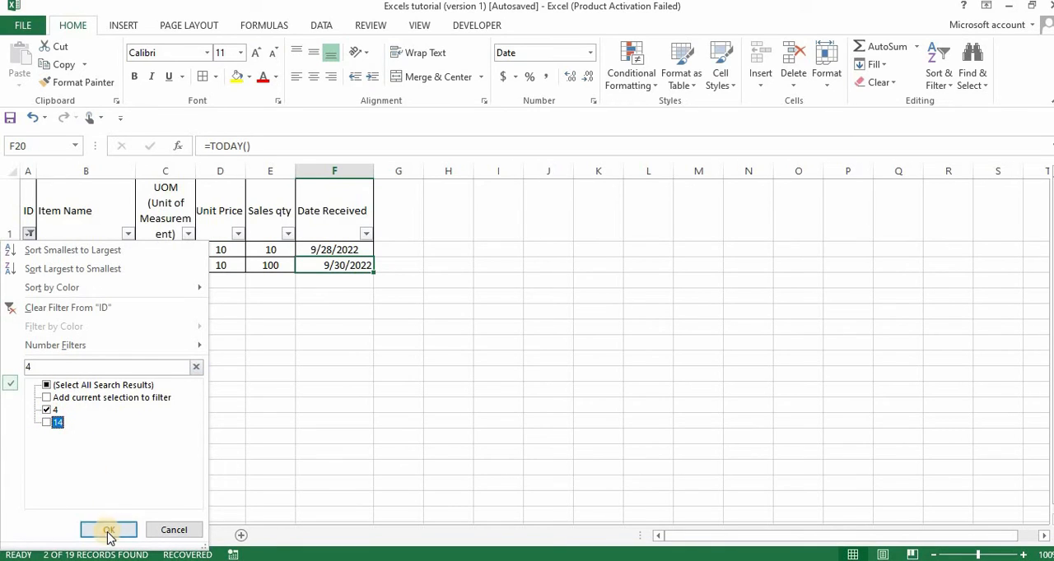
pyautogui.click(107, 529)
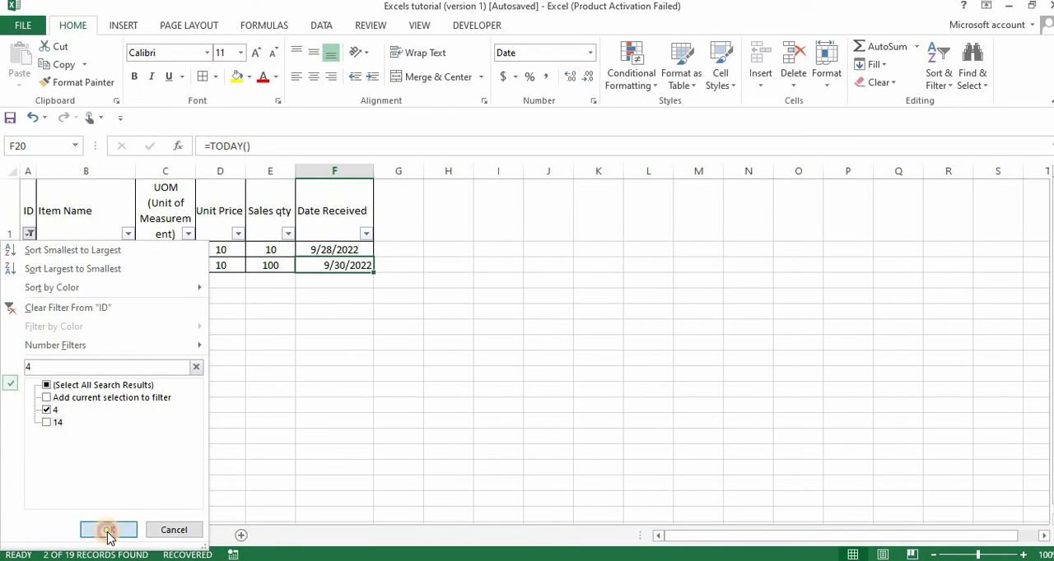
# Reselect all values in the ID filter to show every record again
pyautogui.click(31, 236)
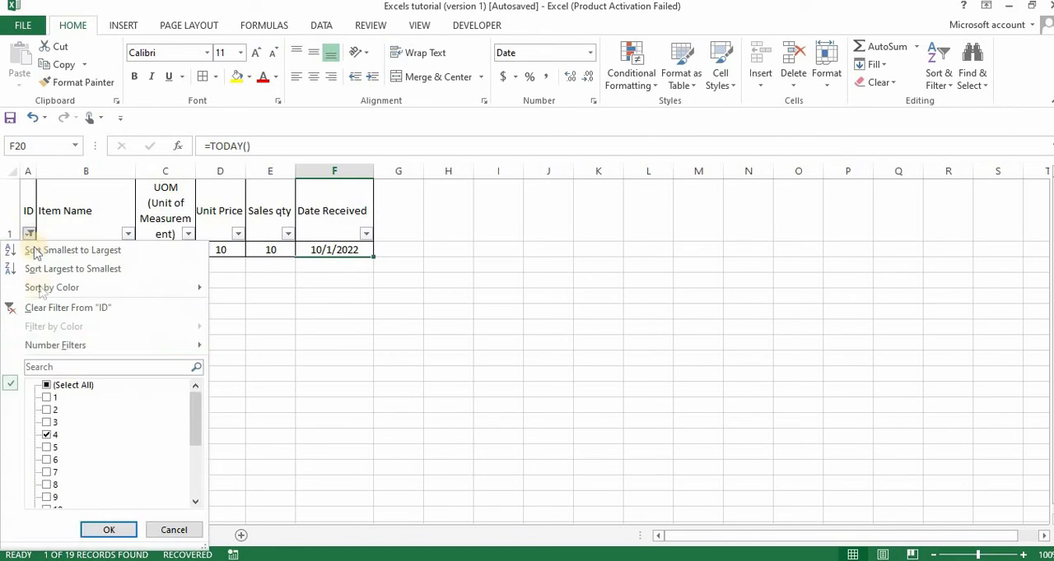
pyautogui.click(62, 386)
pyautogui.click(105, 530)
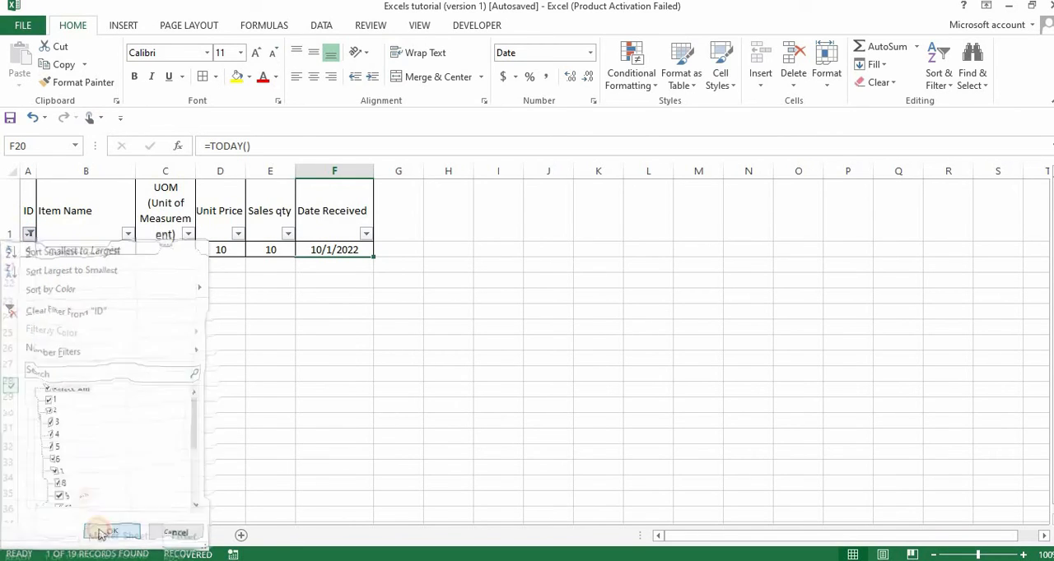
# Filter the Item Name column to show only A4 Paper
pyautogui.click(129, 235)
pyautogui.click(73, 386)
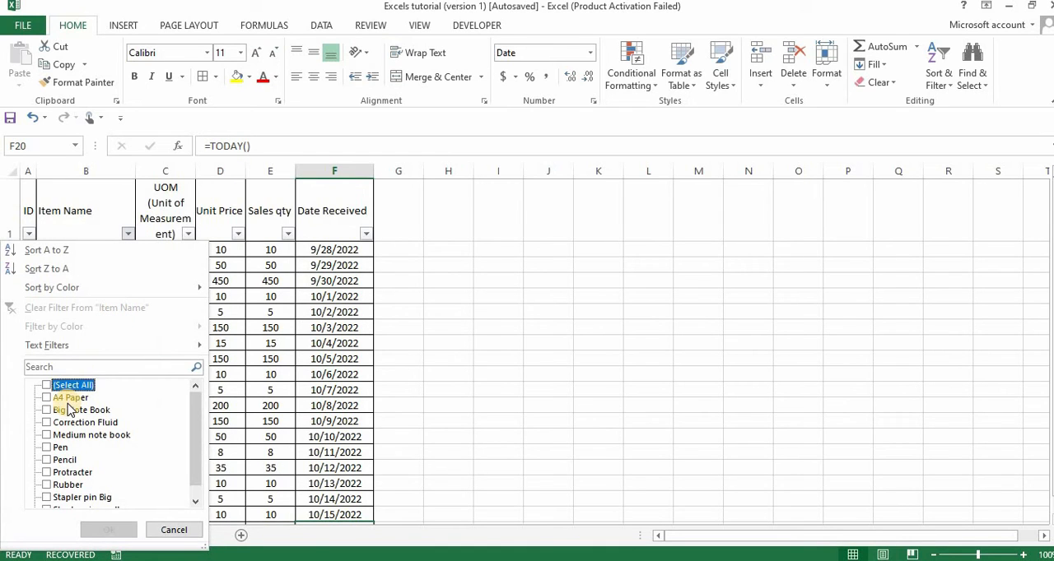
pyautogui.click(79, 398)
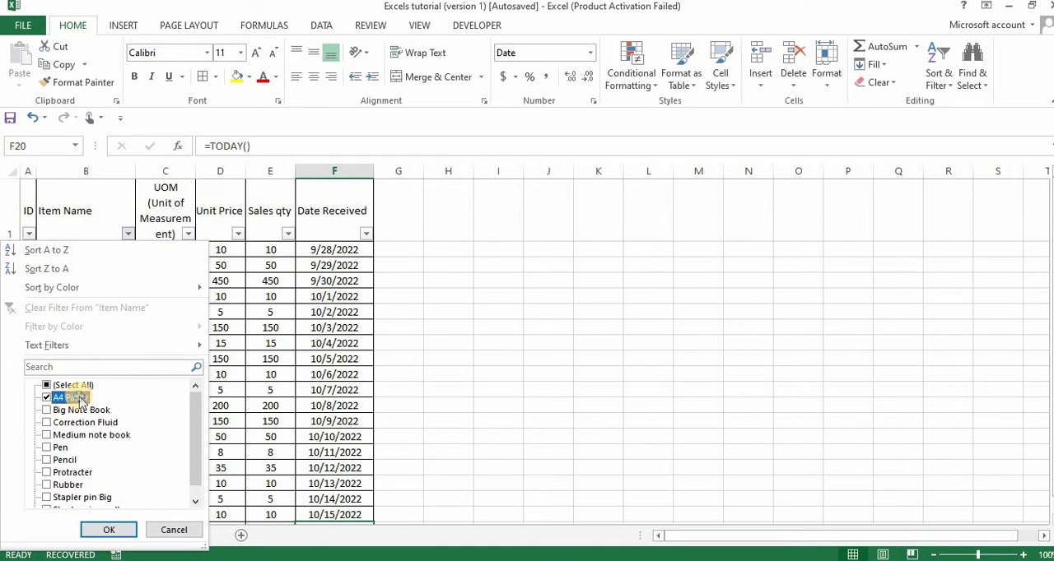
pyautogui.press('Return')
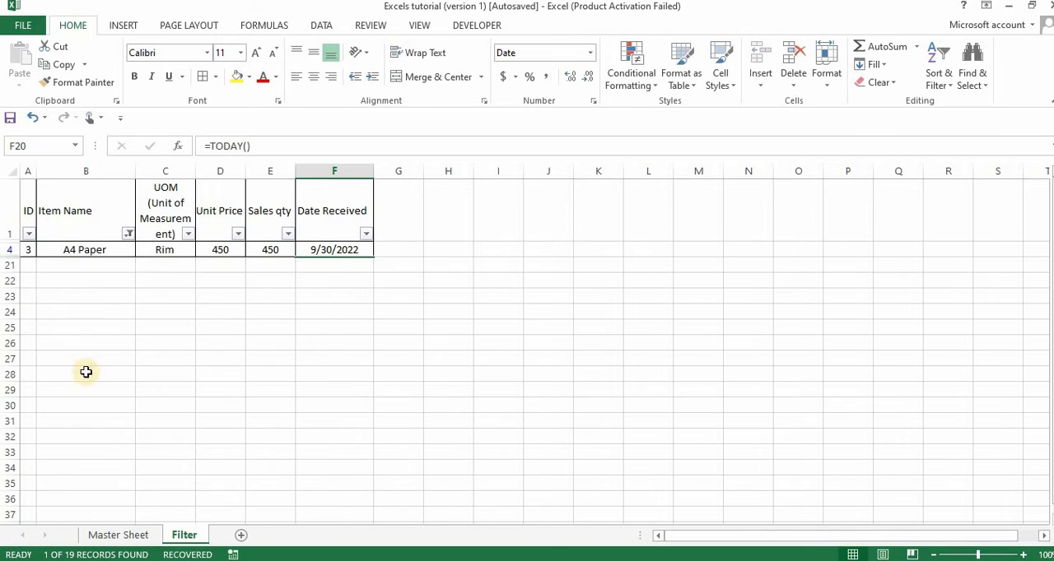
# Change the Item Name filter from A4 Paper to show only Big Note Book
pyautogui.click(129, 234)
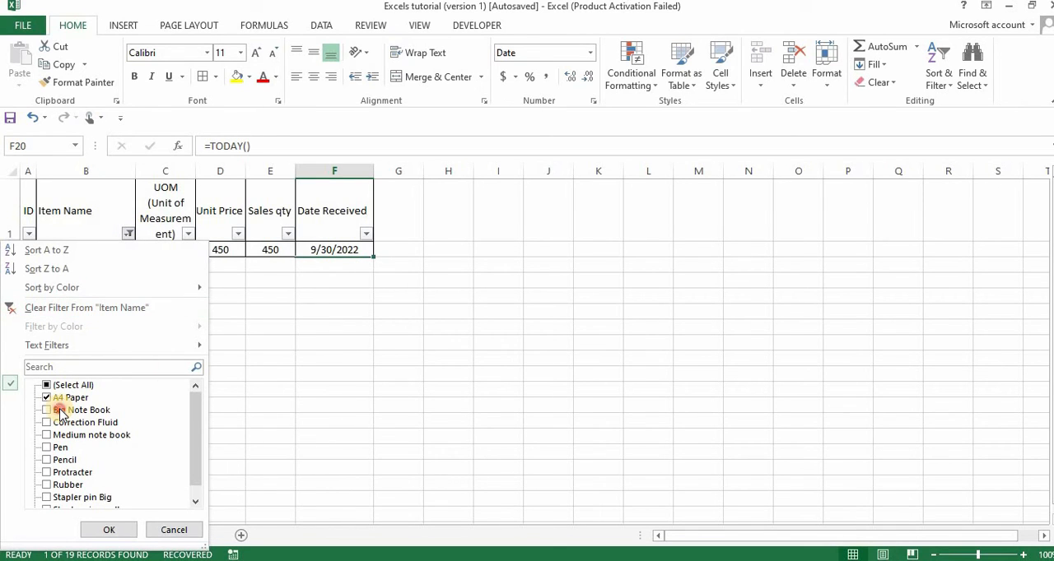
pyautogui.click(60, 411)
pyautogui.click(68, 398)
pyautogui.press('Return')
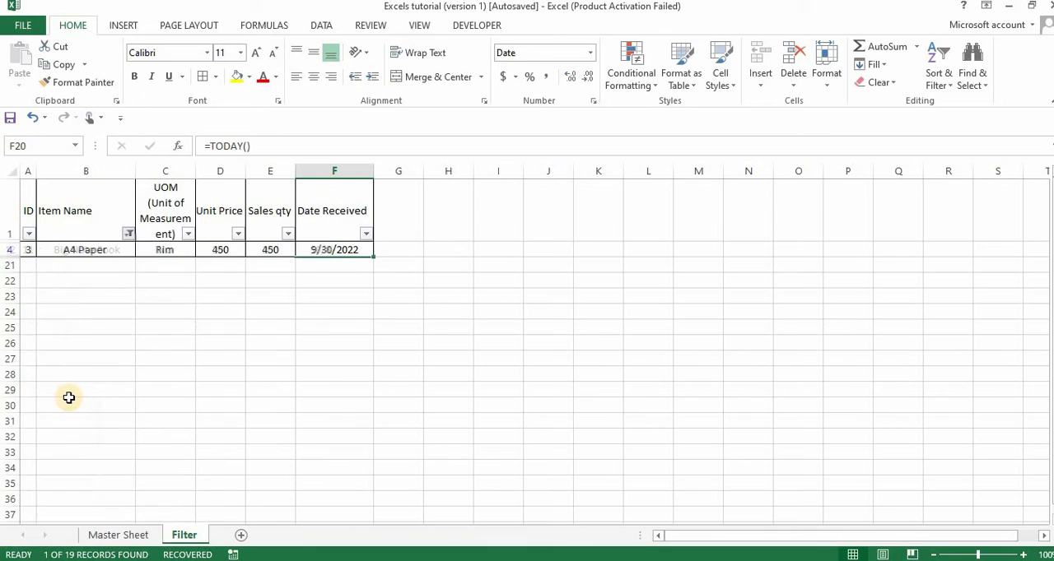
# Change the Item Name filter to show only the Correction Fluid records
pyautogui.click(127, 234)
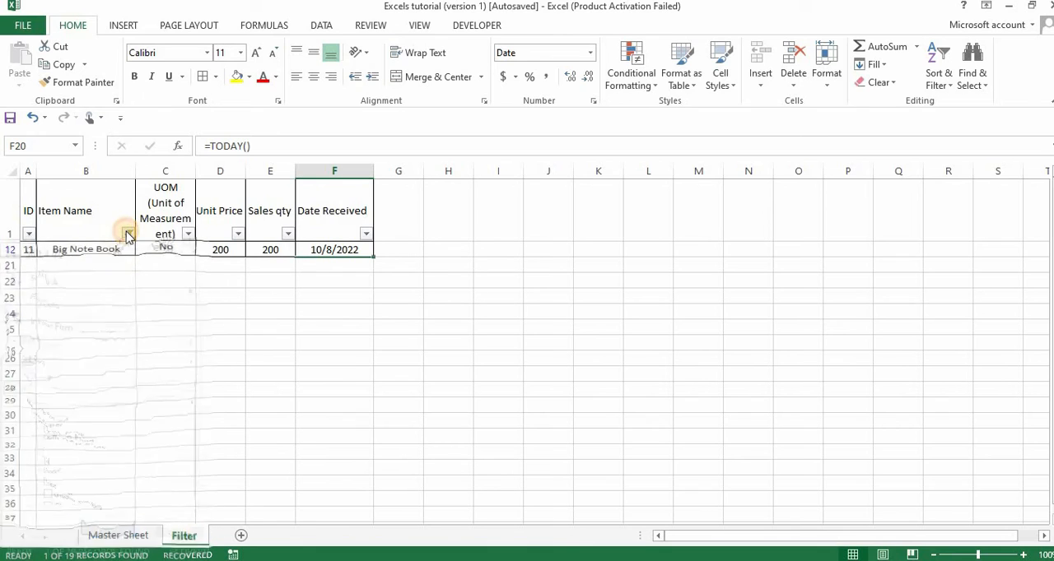
pyautogui.click(73, 412)
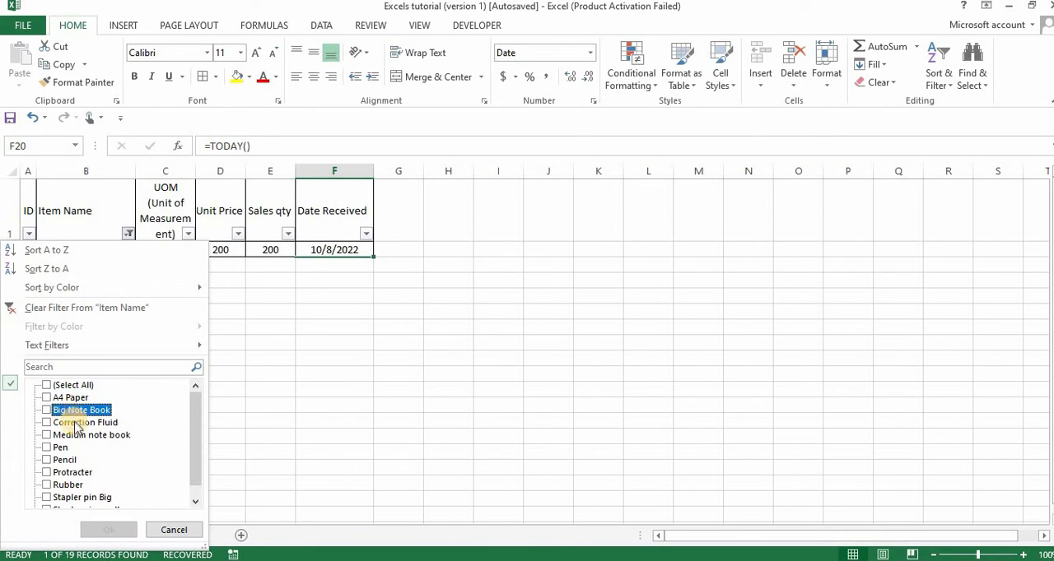
pyautogui.click(76, 423)
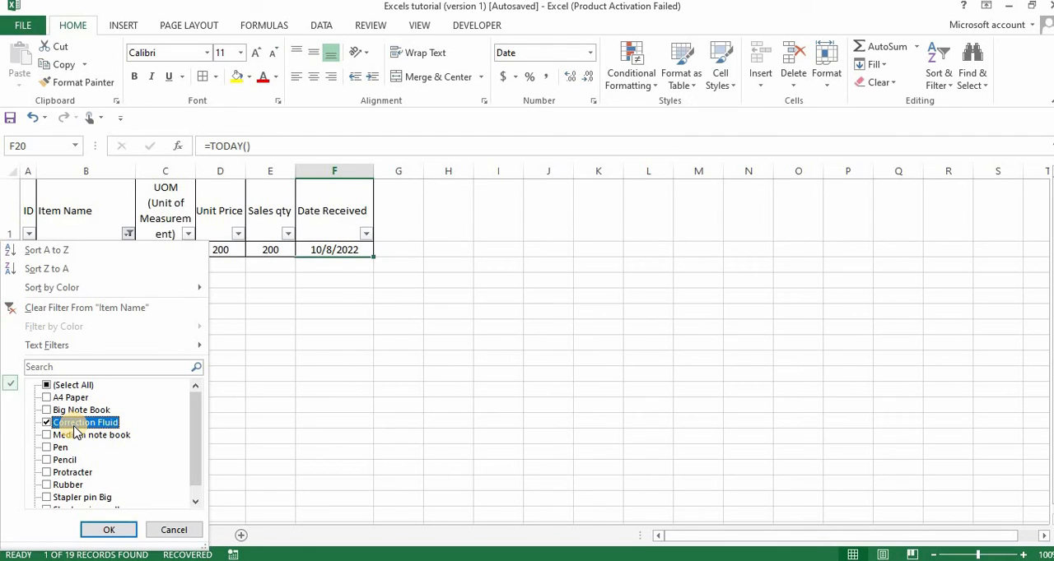
pyautogui.press('Return')
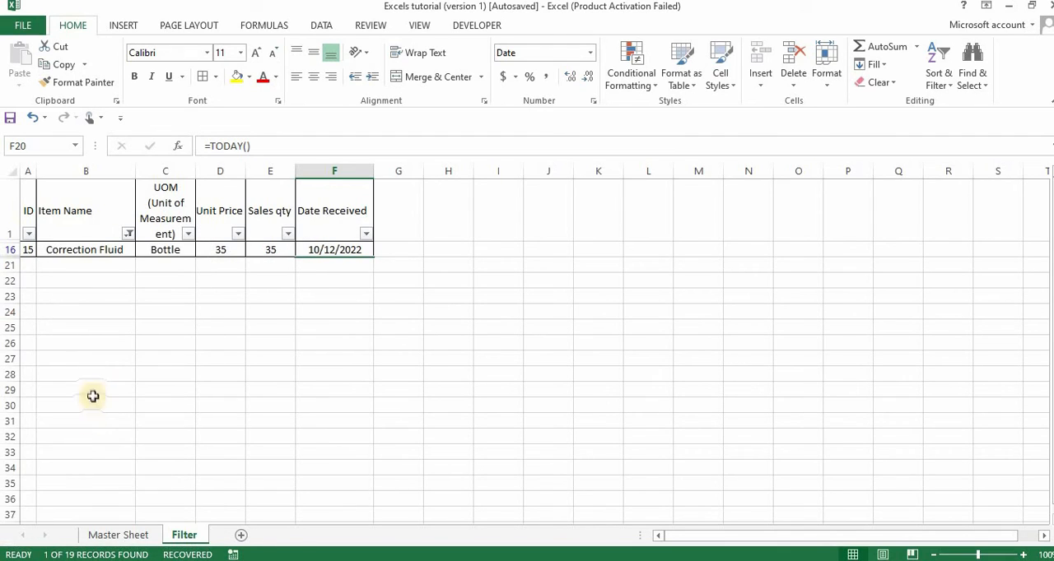
# Change the Item Name filter to show only the Medium note book records
pyautogui.click(128, 235)
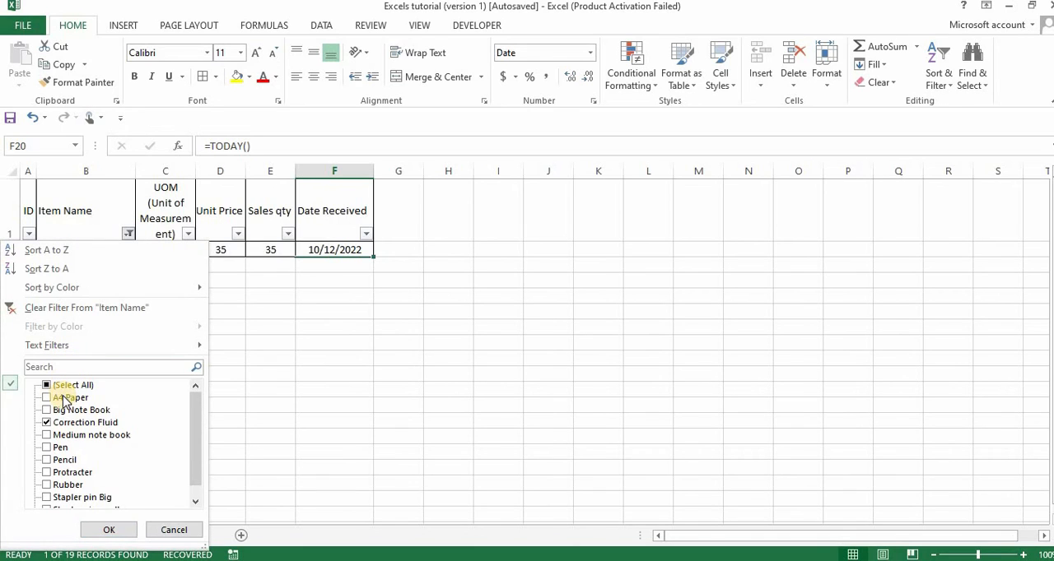
pyautogui.click(61, 424)
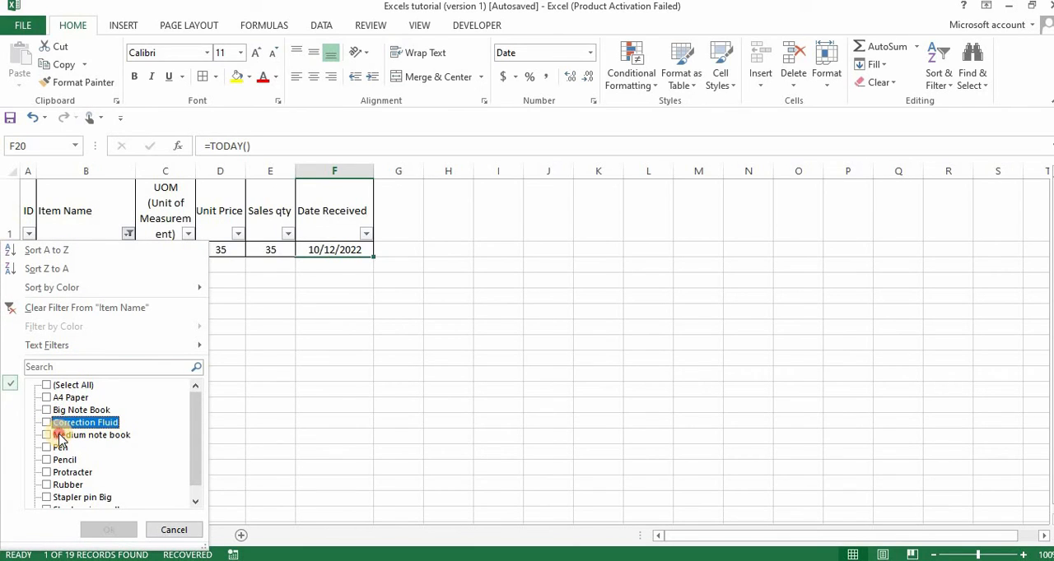
pyautogui.click(59, 436)
pyautogui.press('Return')
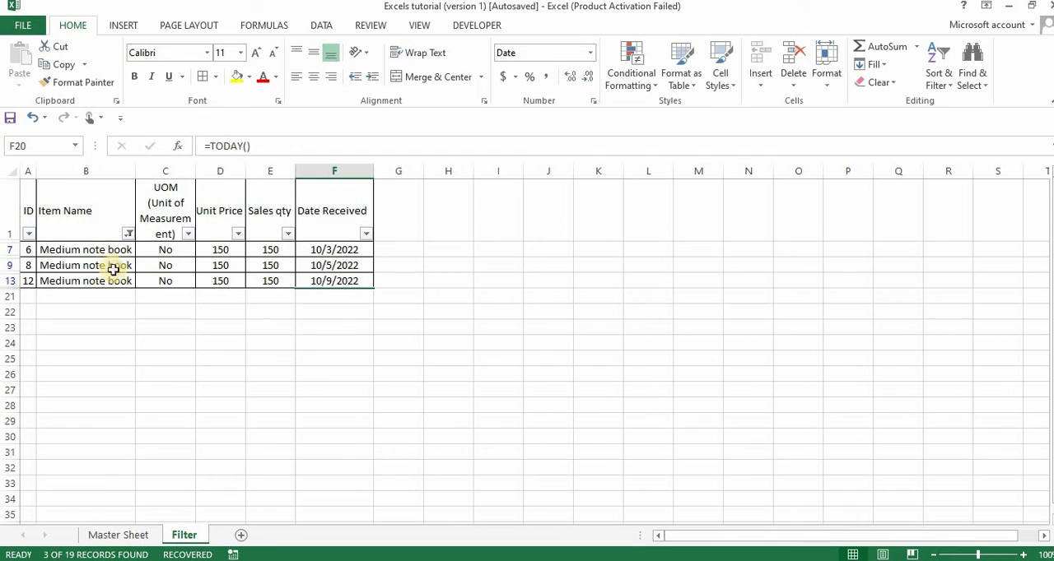
# Reselect all values in the Item Name filter to show every item again
pyautogui.click(129, 233)
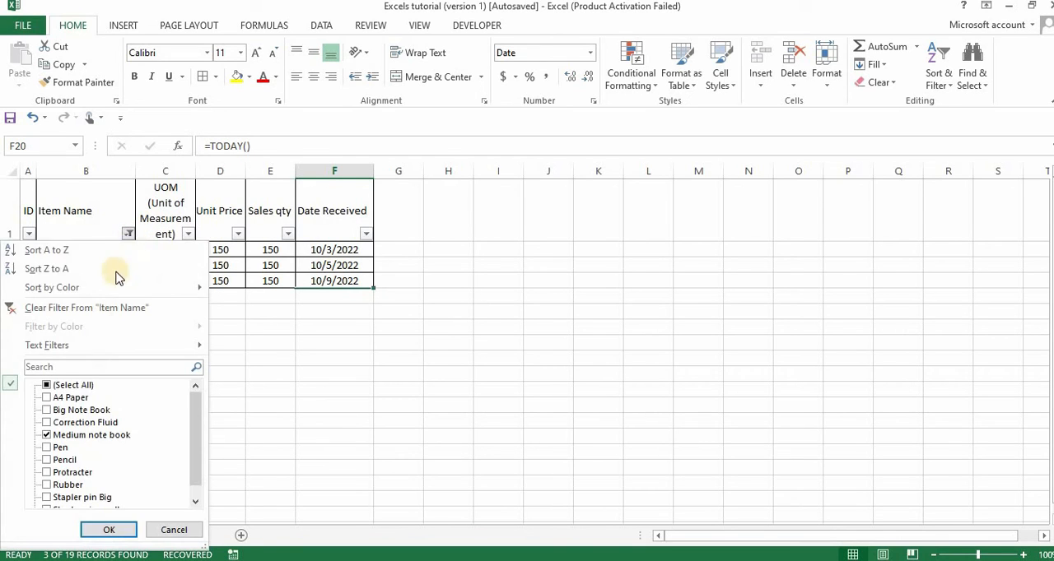
pyautogui.click(73, 385)
pyautogui.press('Return')
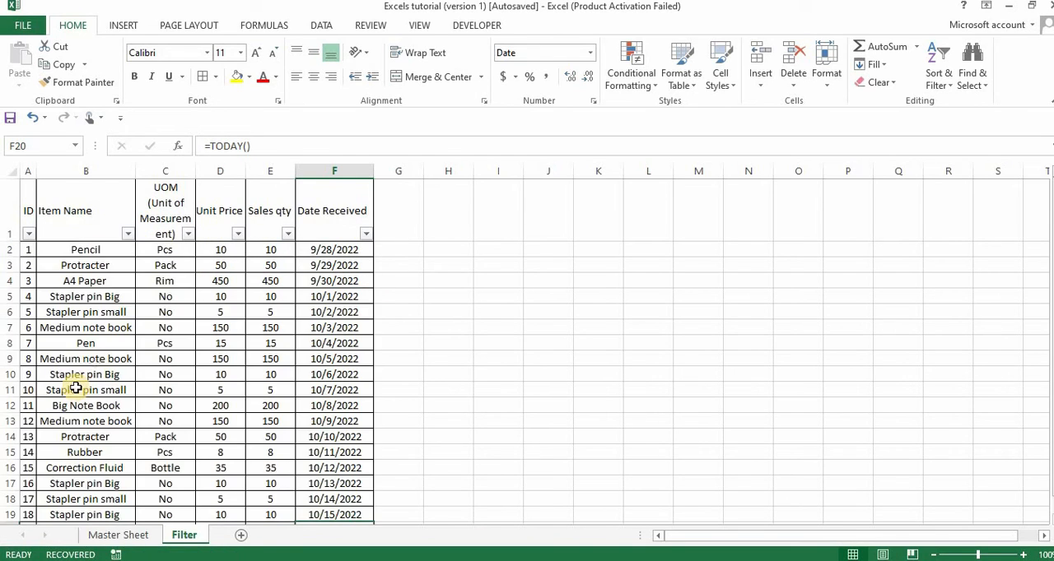
# Filter the UOM (Unit of Measurement) column to show only records with the unit Bottle
pyautogui.click(191, 233)
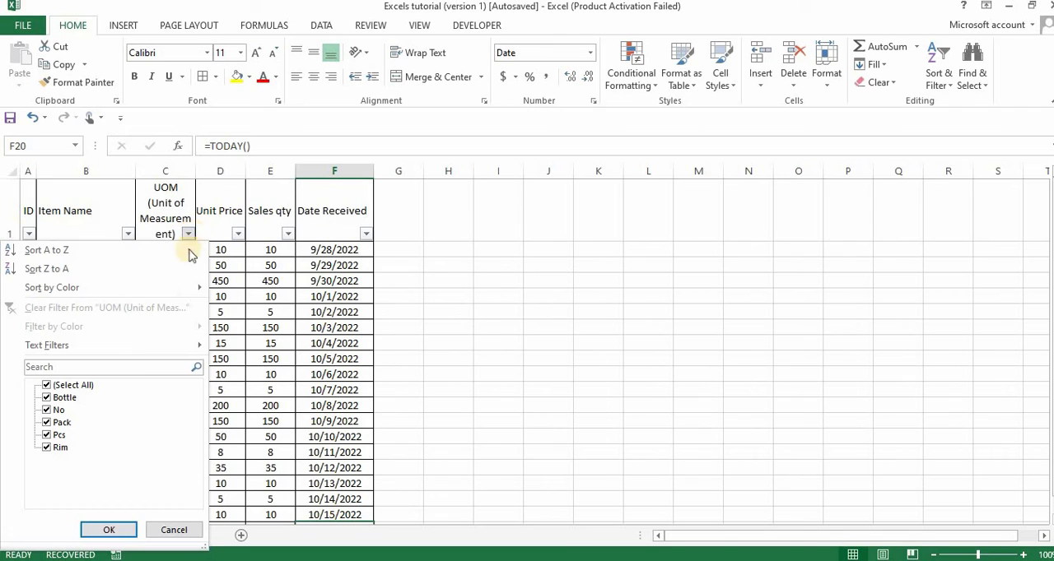
pyautogui.click(80, 386)
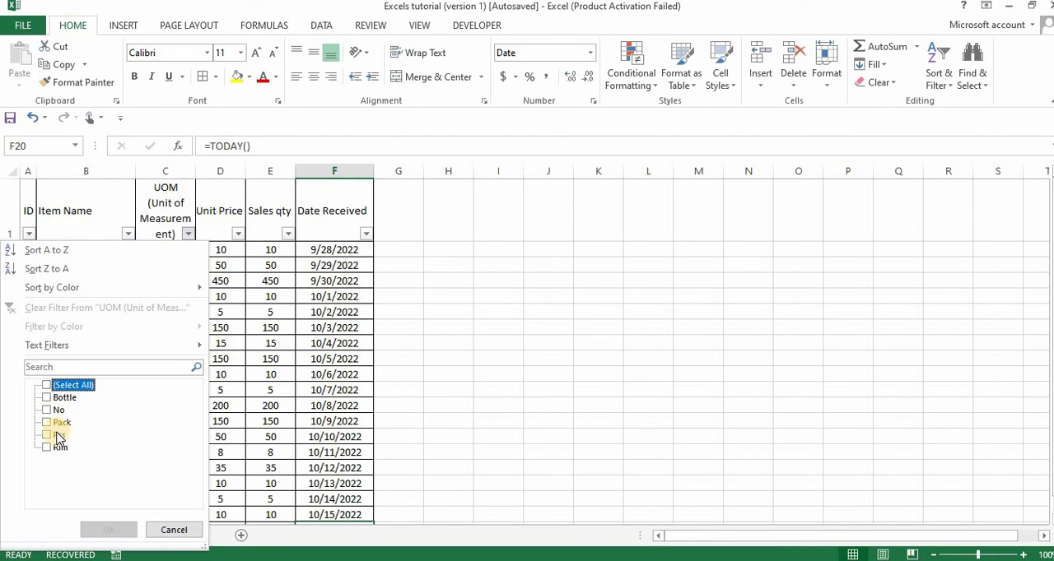
pyautogui.click(66, 398)
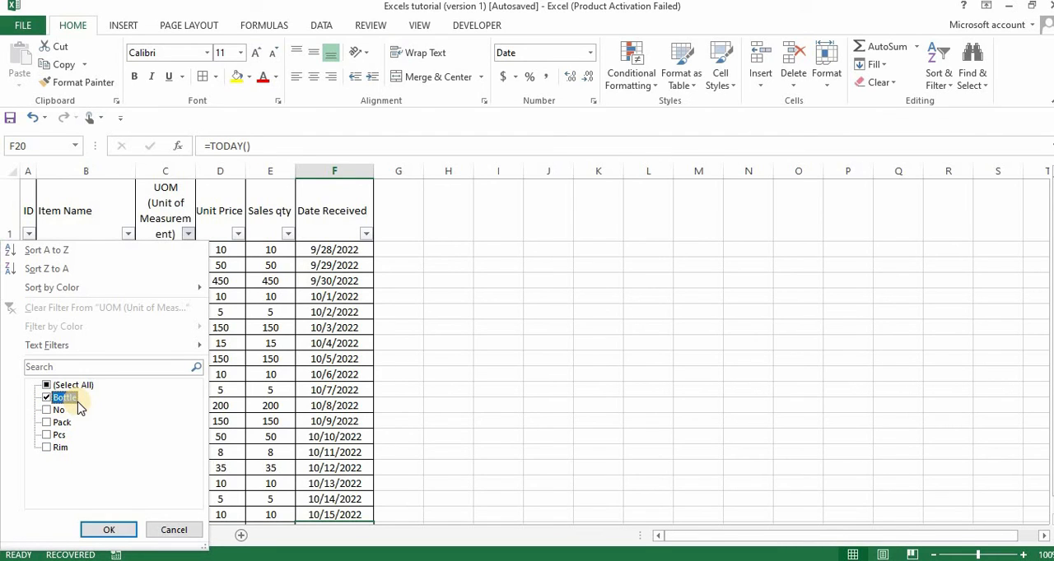
pyautogui.press('Return')
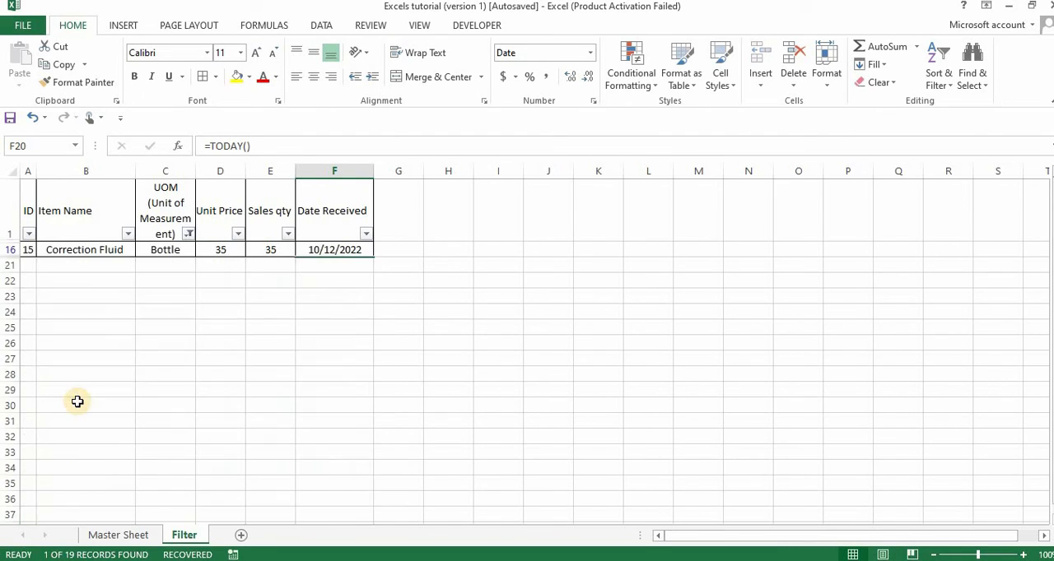
# Change the UOM filter to show only records with the unit No
pyautogui.click(189, 234)
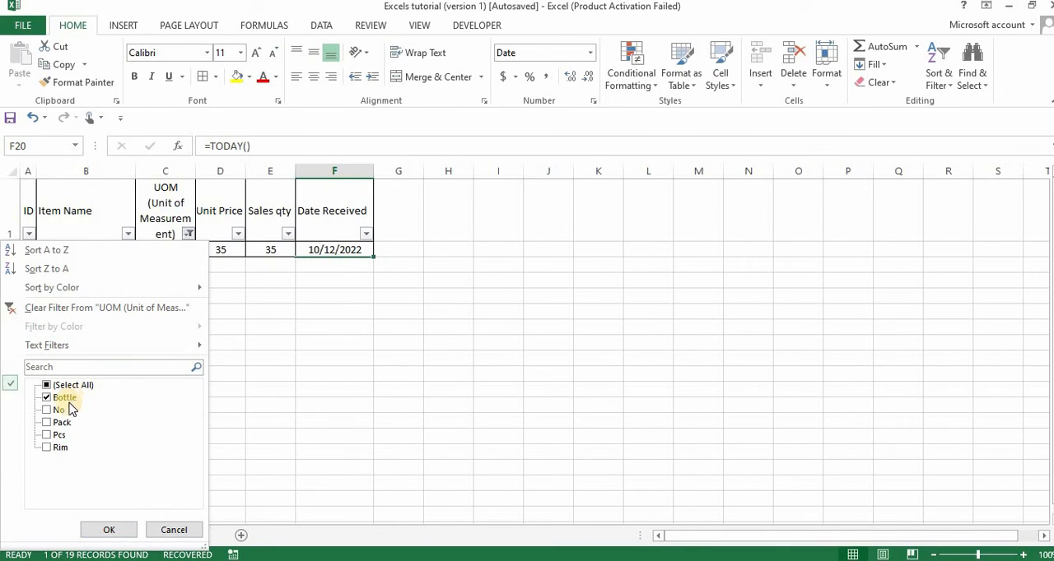
pyautogui.click(65, 400)
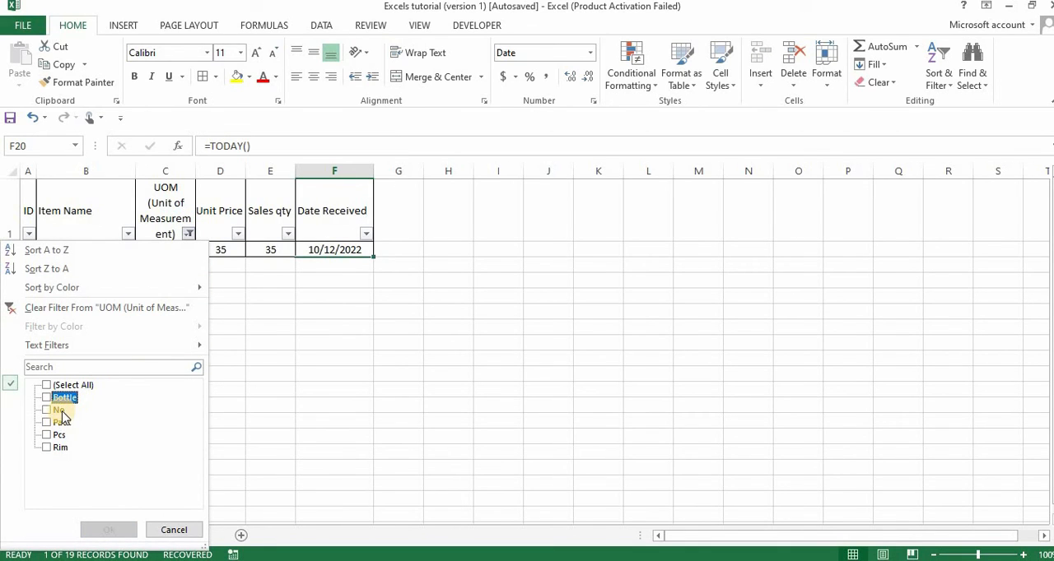
pyautogui.click(59, 410)
pyautogui.press('Return')
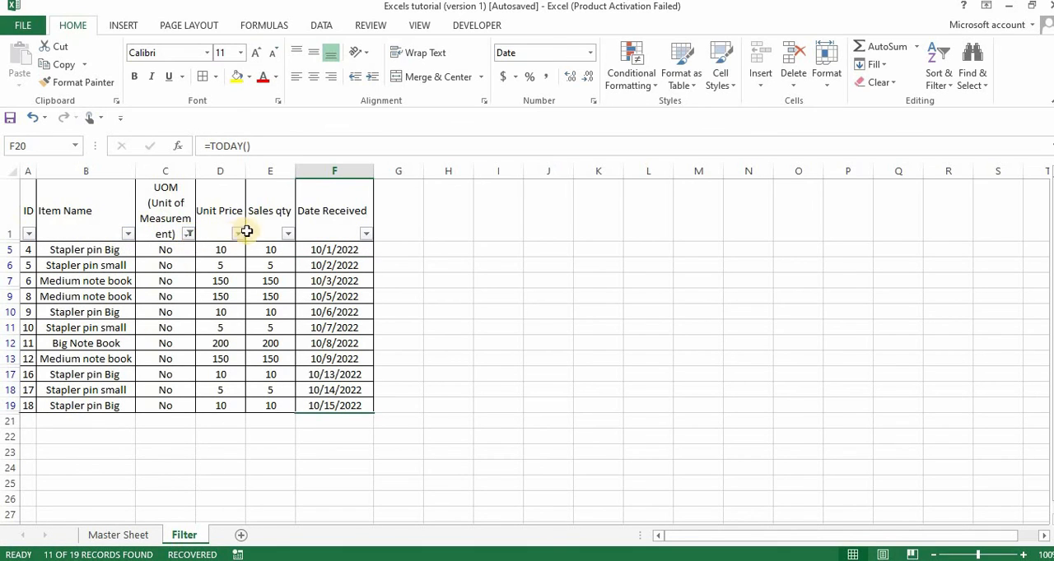
# Change the UOM filter to show only records with the unit Pack
pyautogui.click(188, 237)
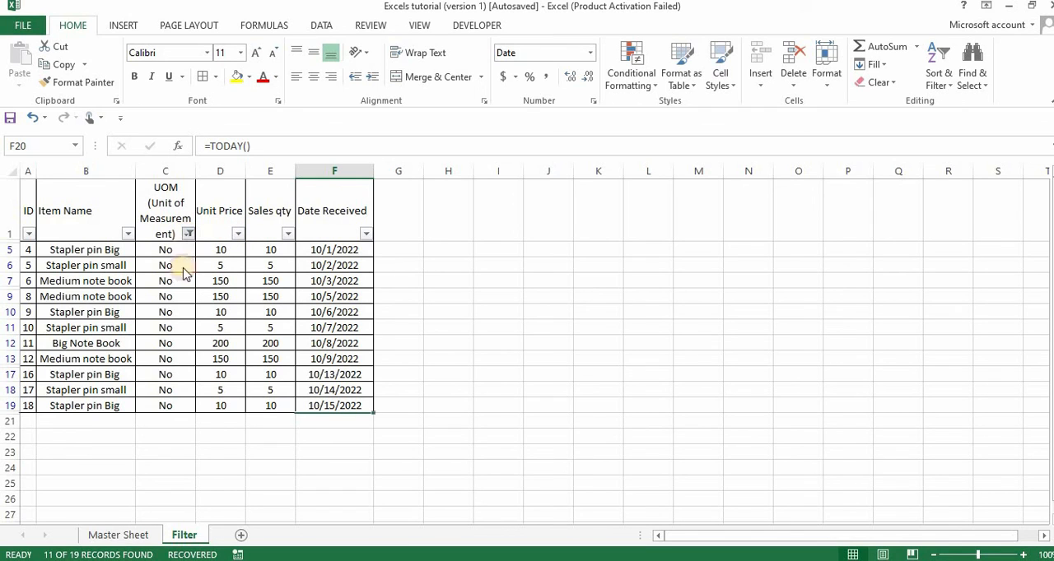
pyautogui.click(59, 412)
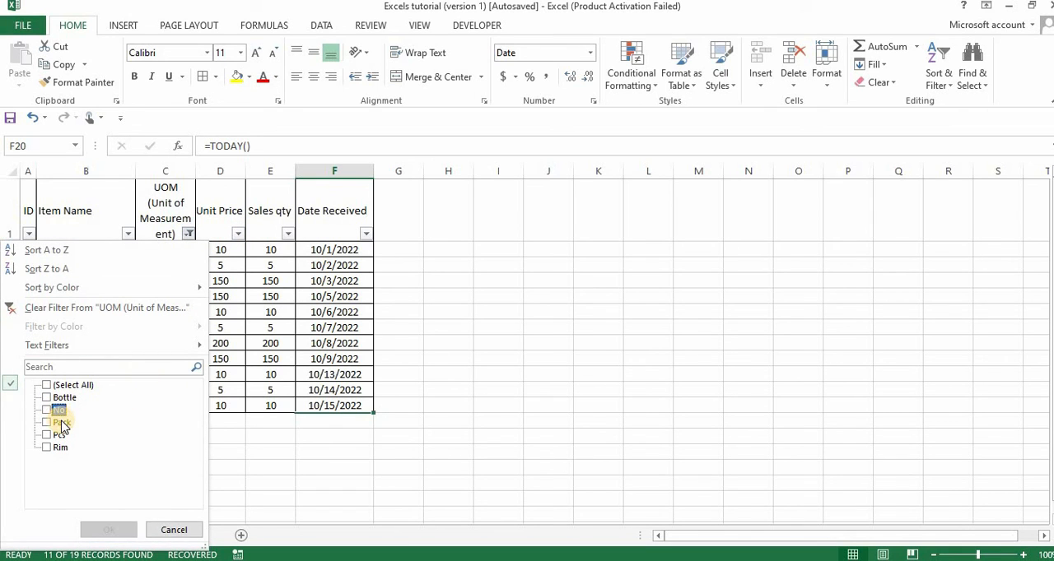
pyautogui.click(62, 422)
pyautogui.press('Return')
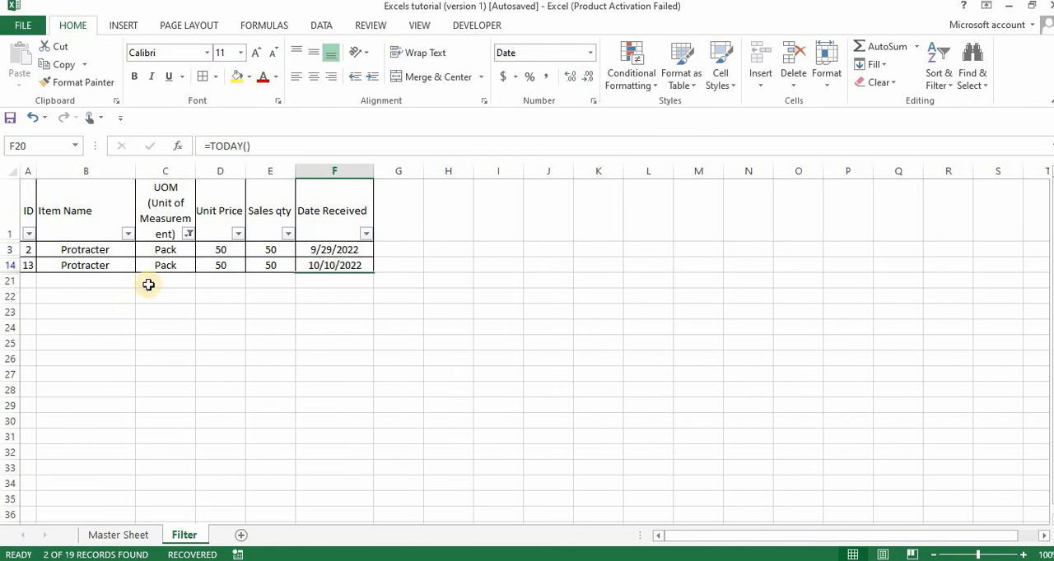
# Reselect all units in the UOM filter to show the complete table again
pyautogui.click(191, 234)
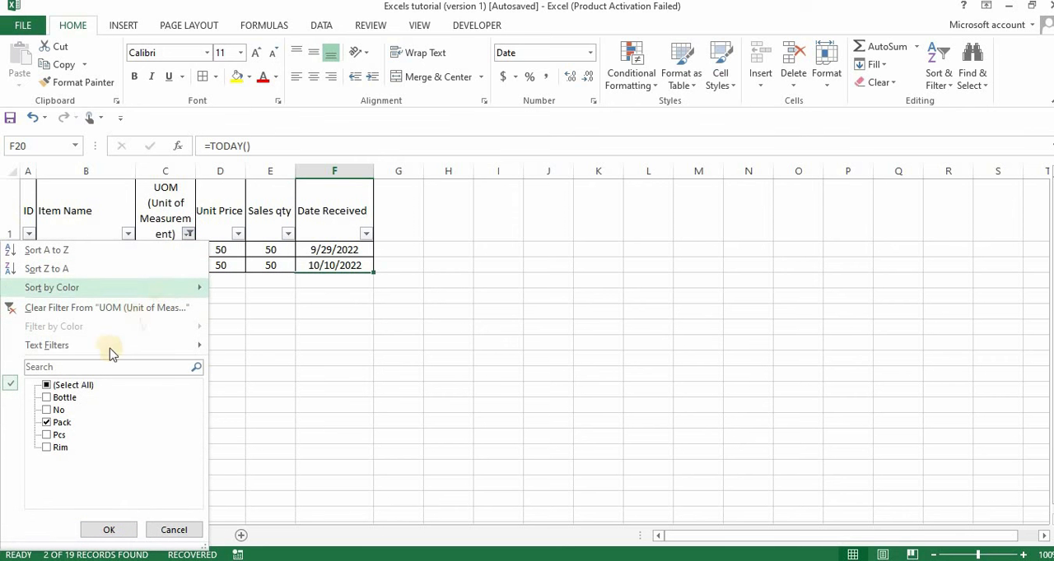
pyautogui.click(74, 387)
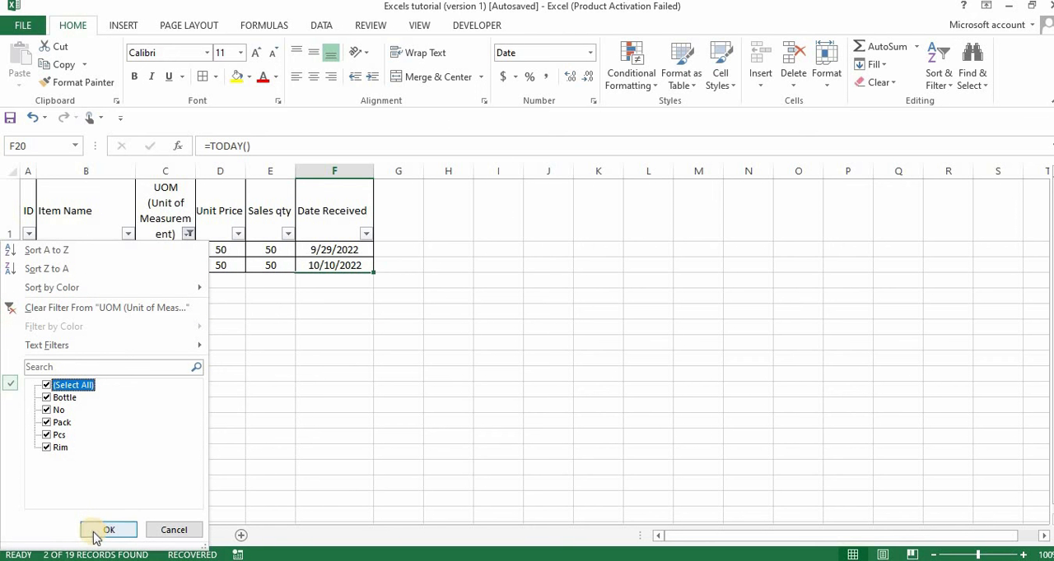
pyautogui.click(93, 530)
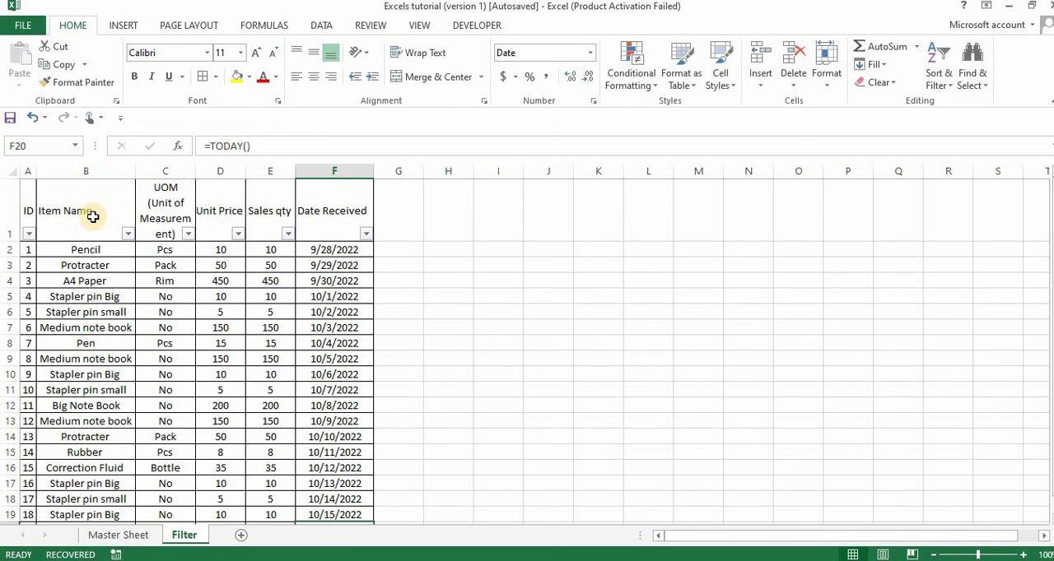
pyautogui.scroll(-4, 36, 228)
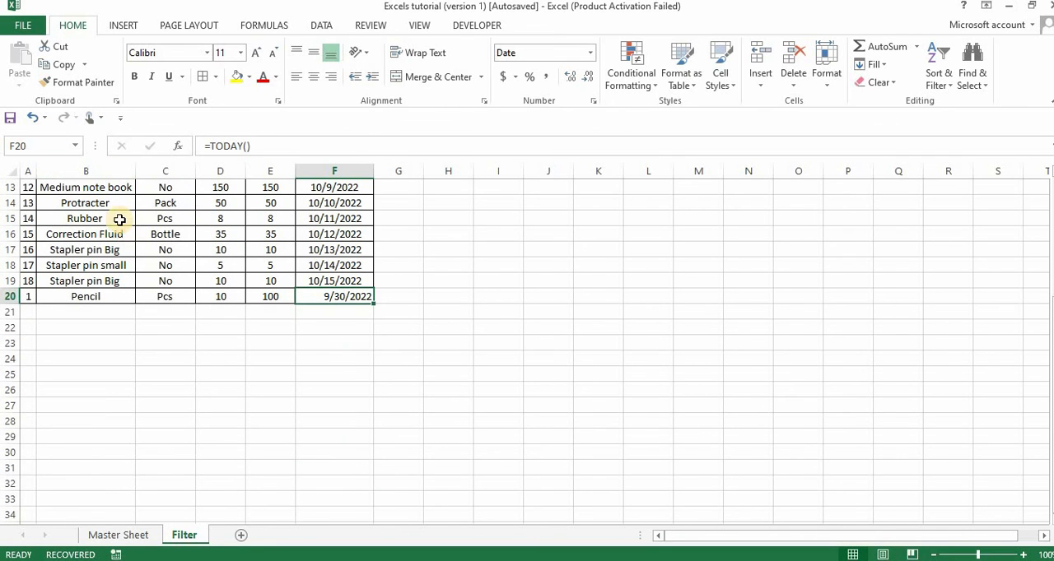
pyautogui.scroll(3, 121, 216)
pyautogui.scroll(1, 120, 207)
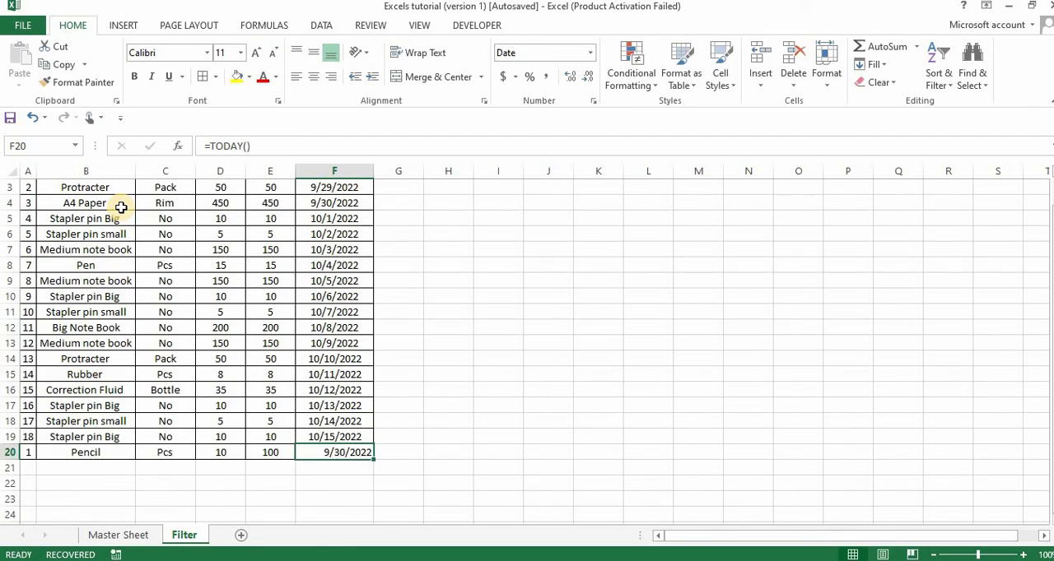